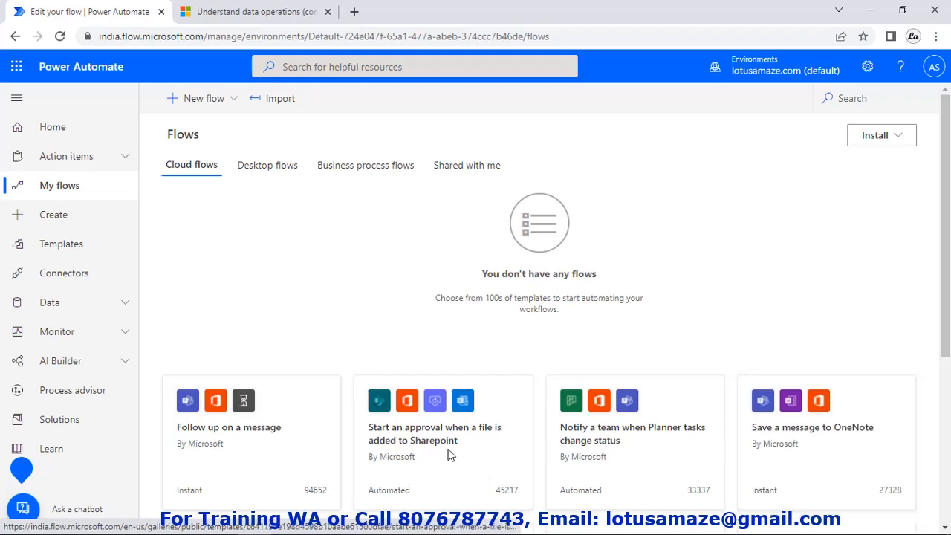
- Create an instant cloud flow named TestVariables that is triggered by Manually trigger a flow
click(65, 221)
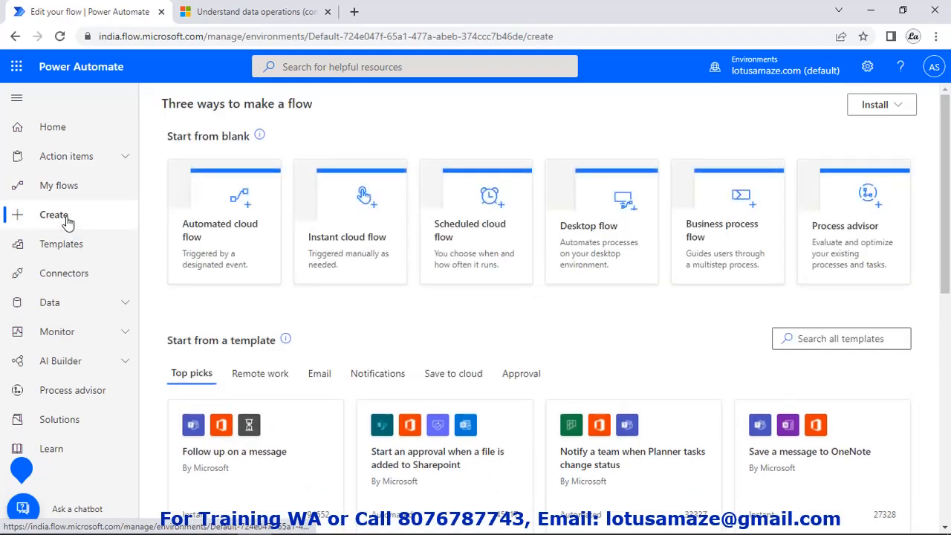
click(349, 247)
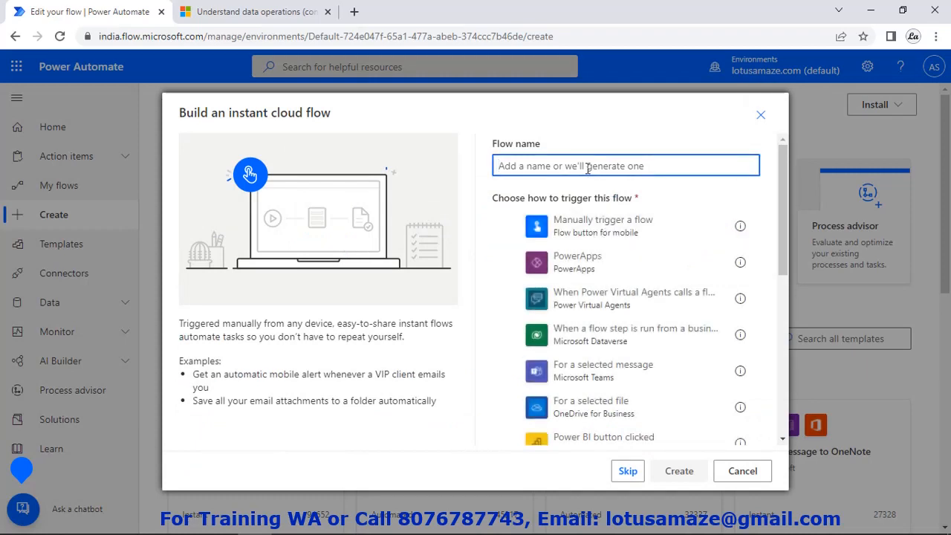
text(TestVa)
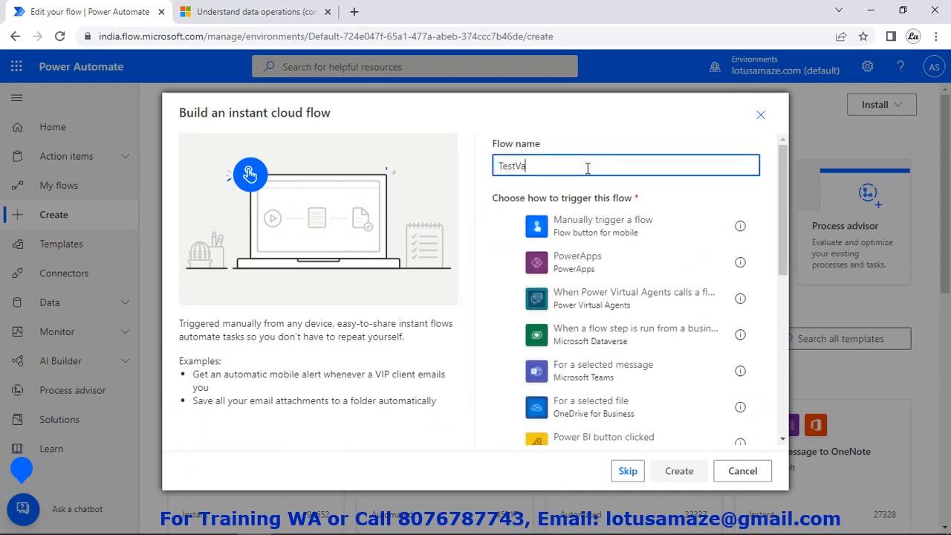
text(riables)
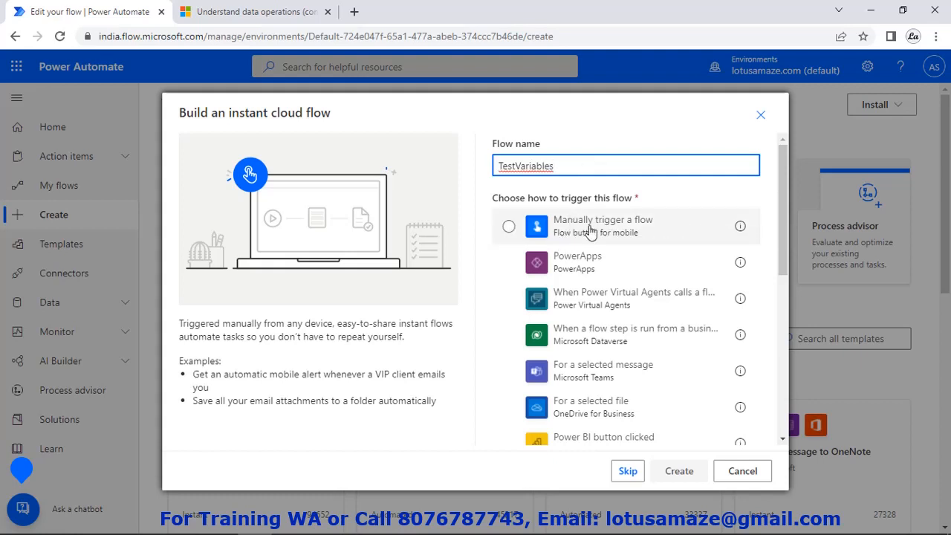
click(510, 227)
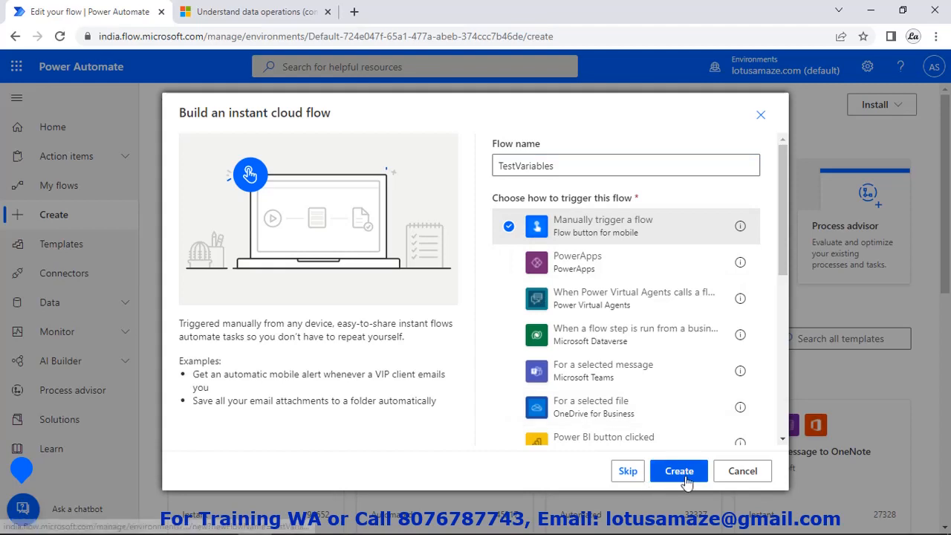
click(685, 478)
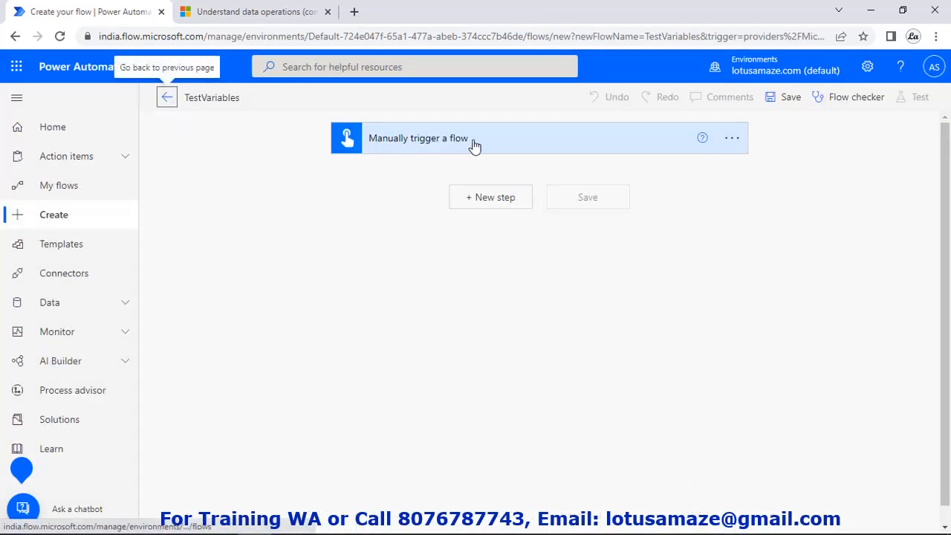
- Add an Initialize variable action below the manual trigger
click(502, 202)
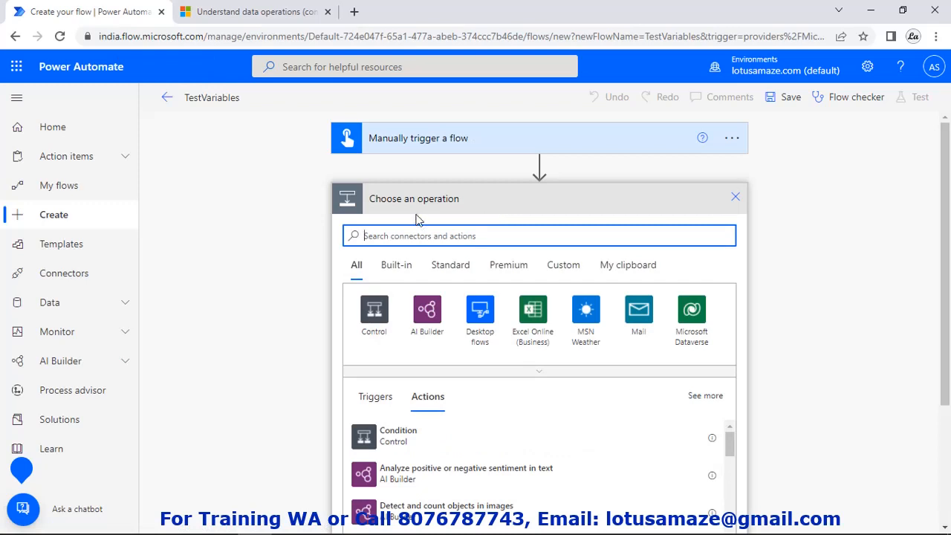
text(Var)
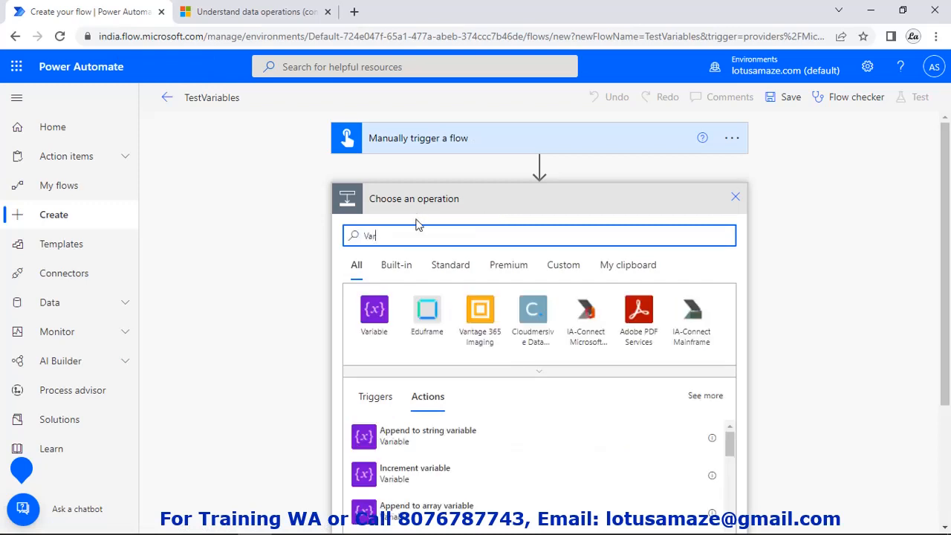
click(374, 310)
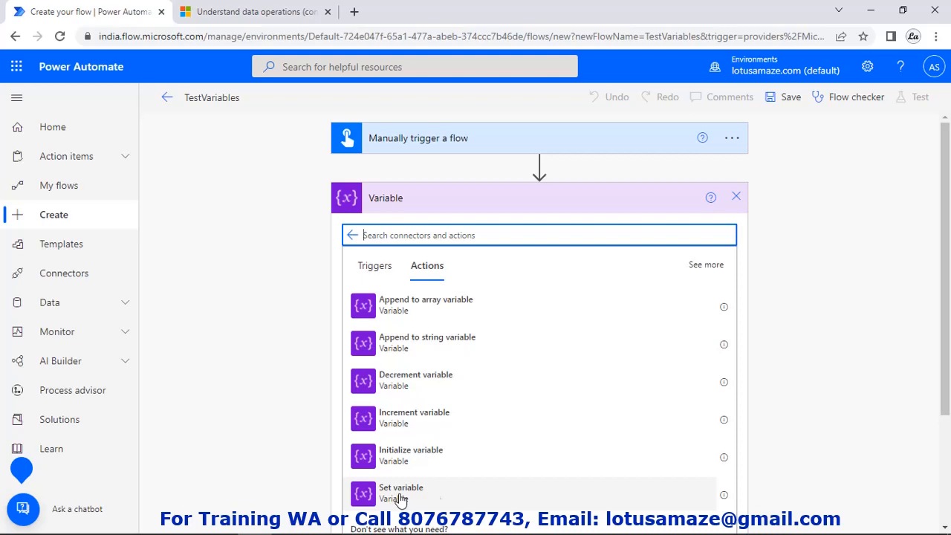
click(411, 453)
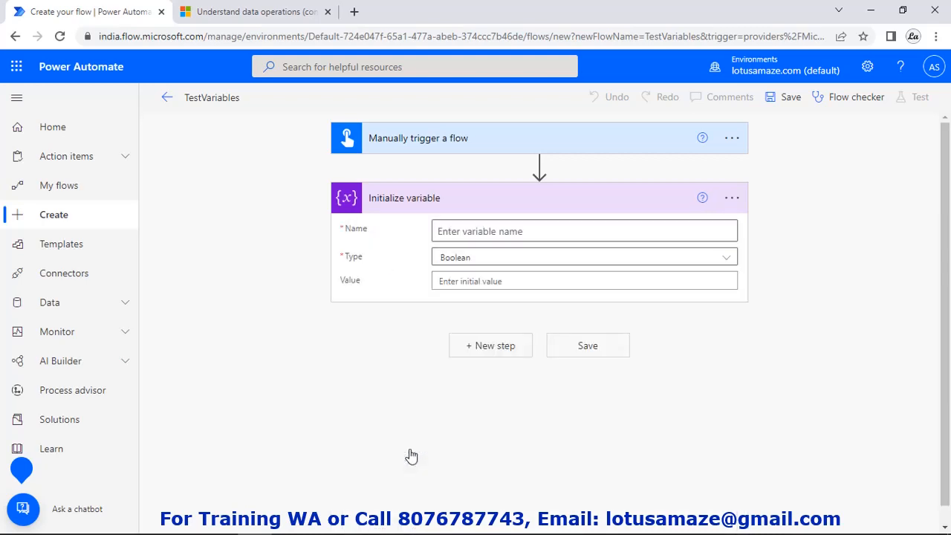
- Name the variable emp-Saalry, set its type to Integer and give it the initial value 1000
click(488, 232)
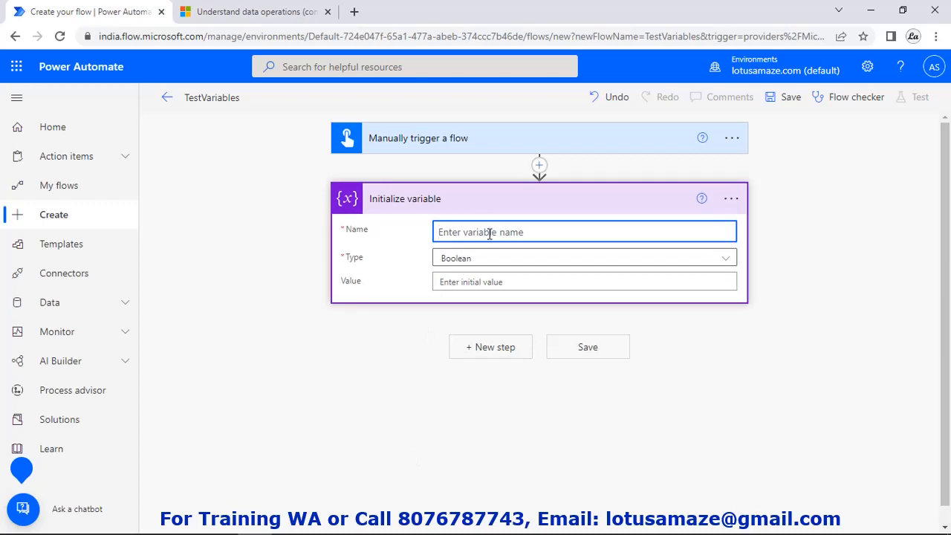
text(emp-Saalry)
click(465, 260)
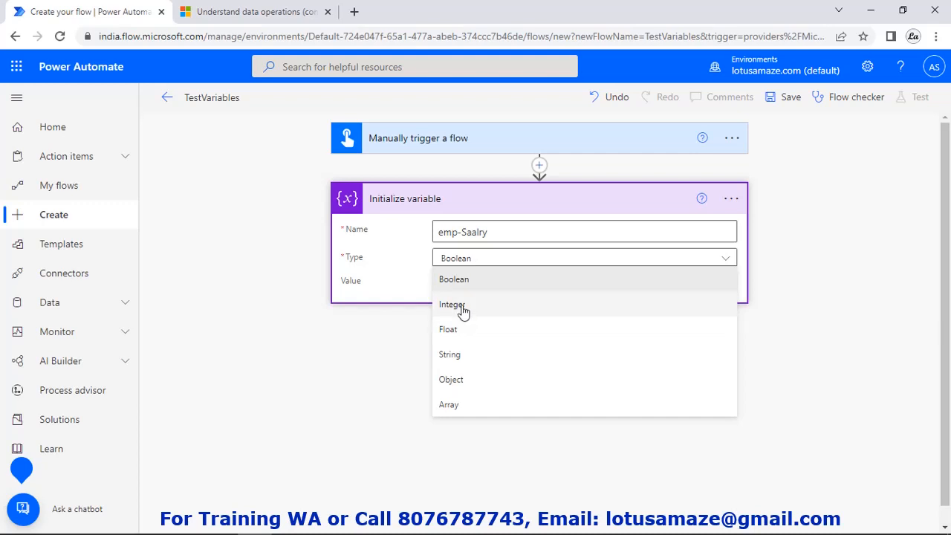
click(460, 305)
click(478, 282)
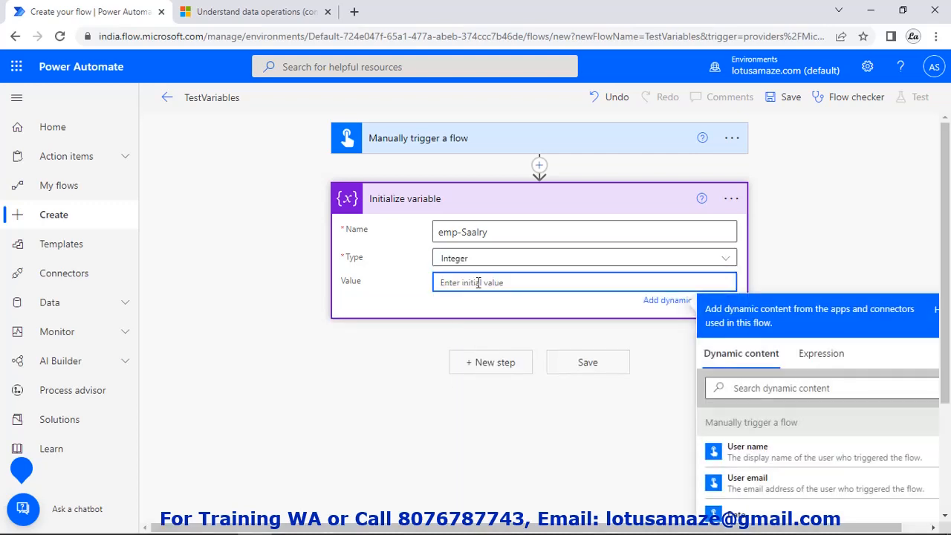
text(1000)
- Add a Compose data operation after the Initialize variable action
click(494, 372)
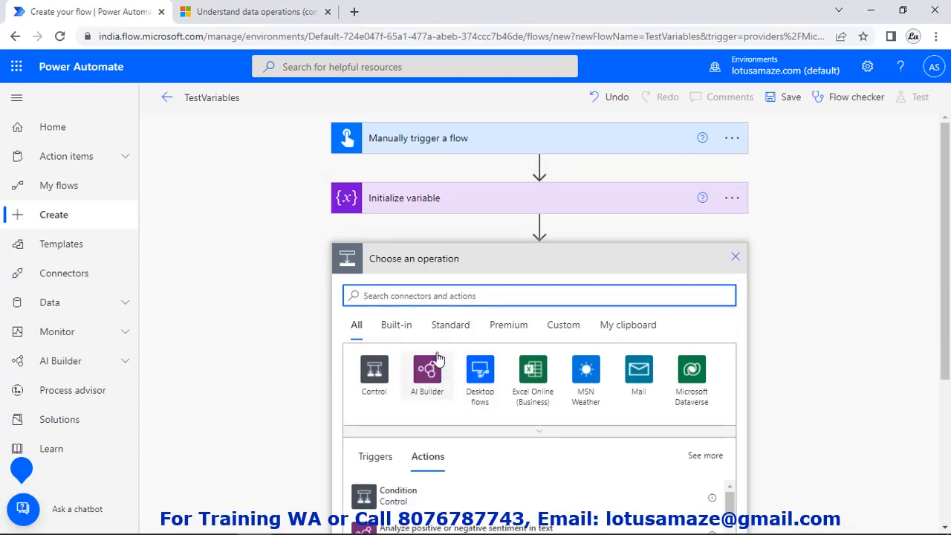
text(Data)
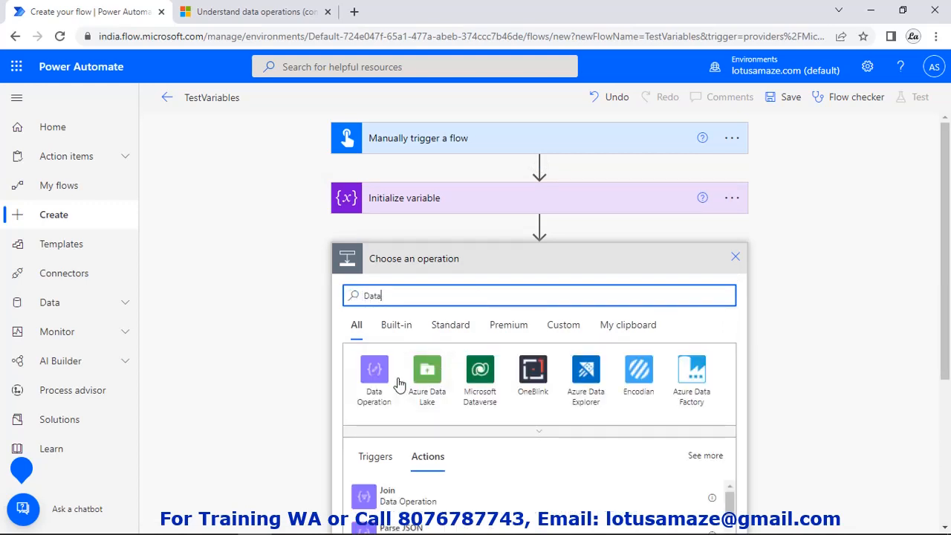
click(379, 381)
scroll(542, 397, down, 2)
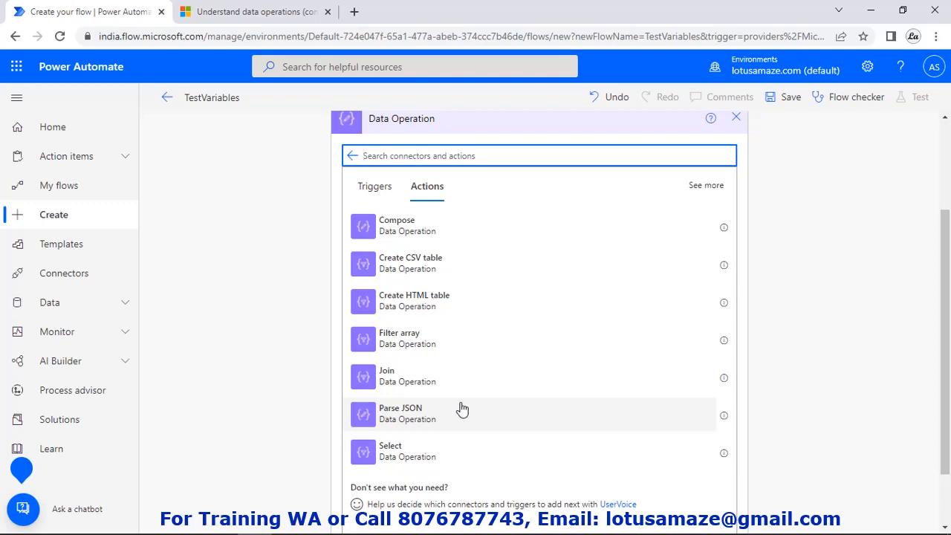
click(384, 228)
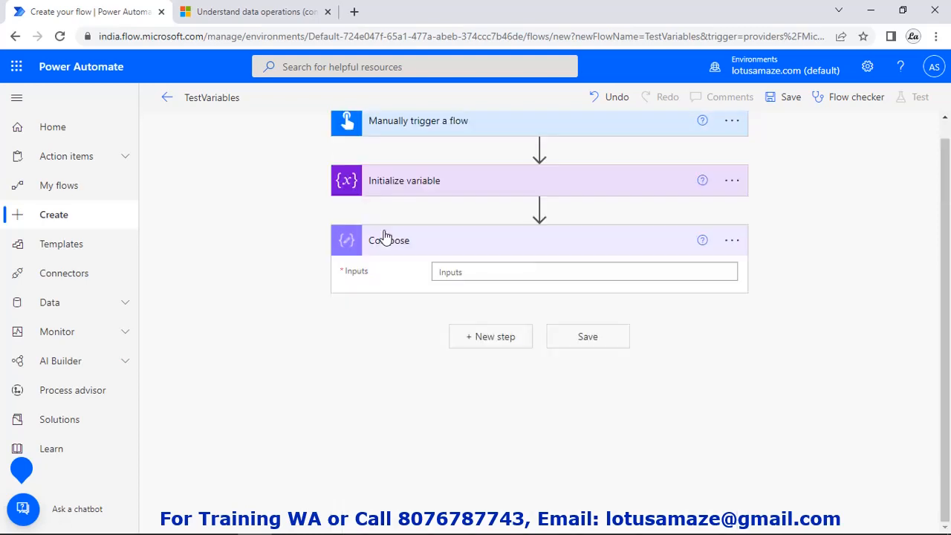
- Try the emp-Saalry variable from dynamic content as the Compose input and remove it again
click(484, 272)
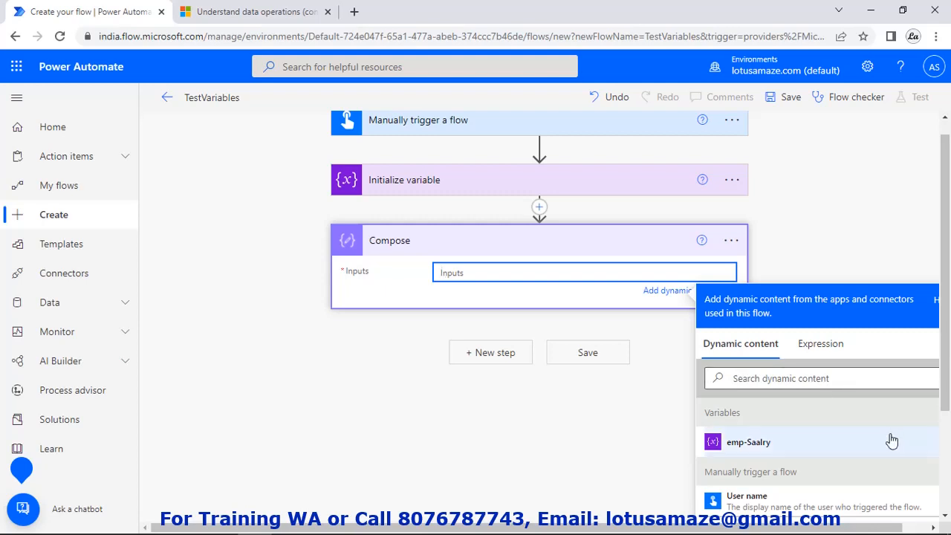
click(768, 446)
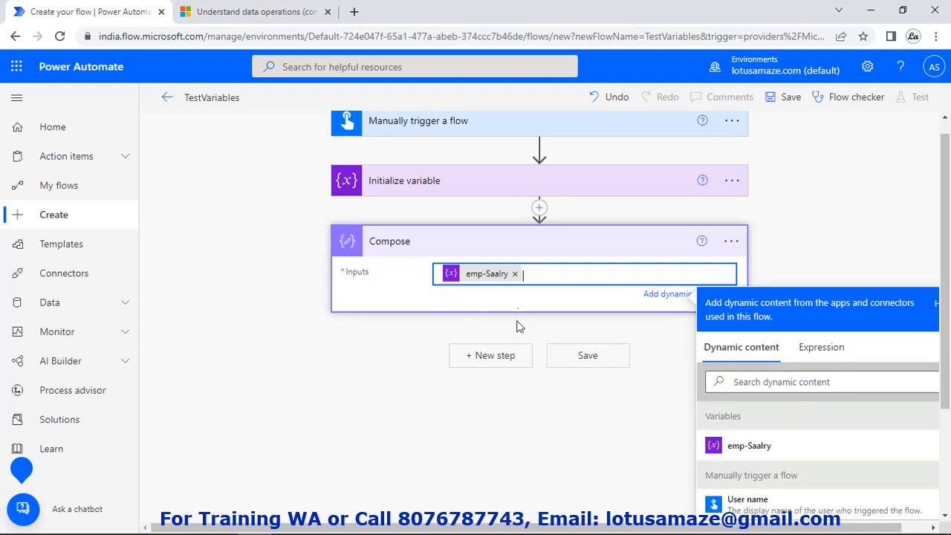
click(516, 274)
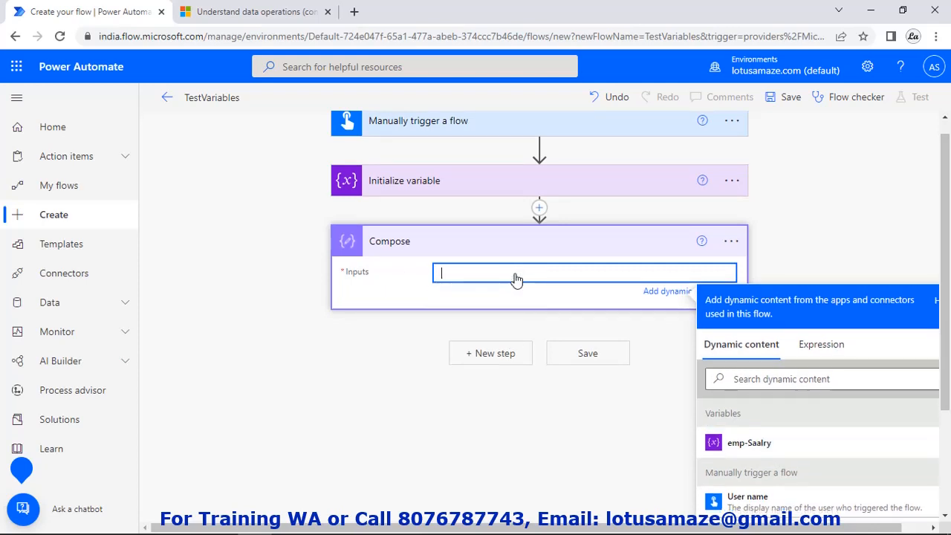
- Set the Compose input to an expression that reads the emp-Saalry variable with the variables() function
click(822, 346)
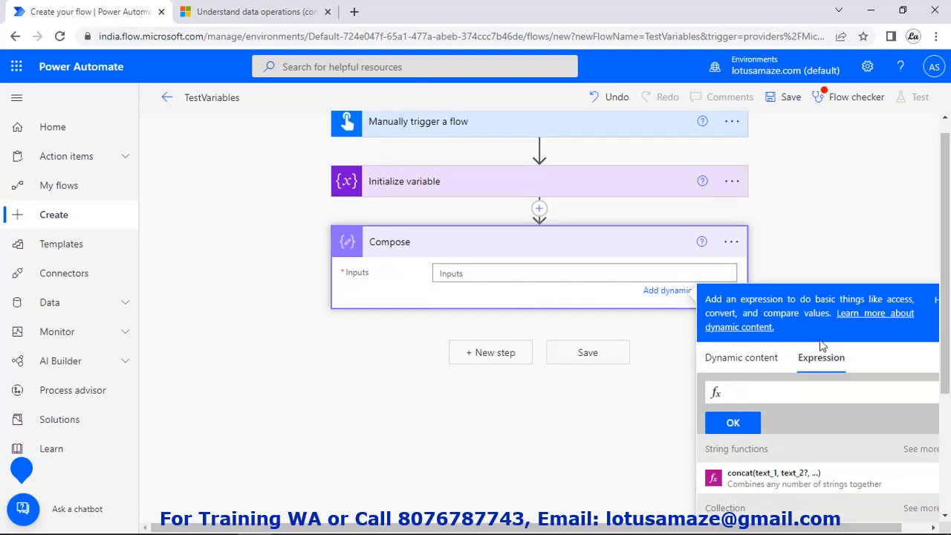
text(v)
click(696, 408)
text(())
text('')
text(emp)
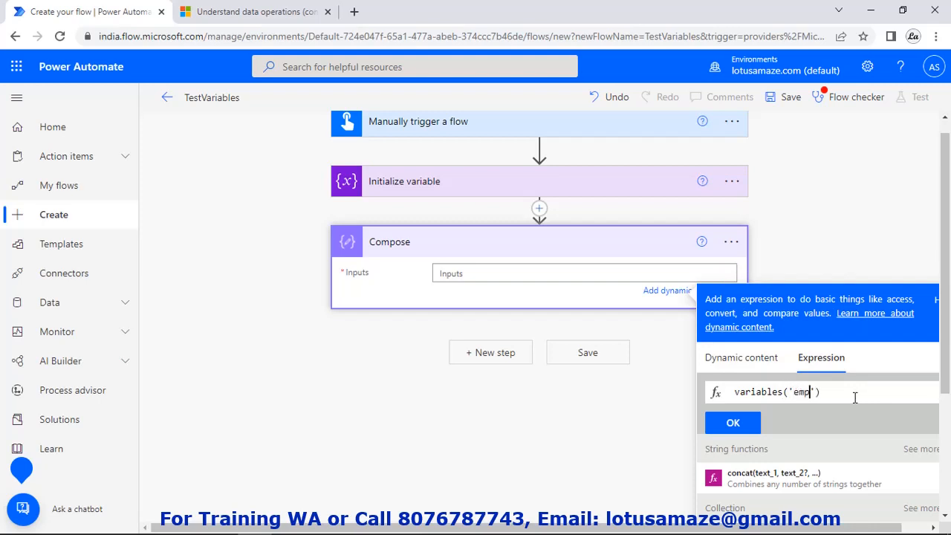
key(Right)
key(BackSpace)
key(BackSpace)
key(BackSpace)
key(BackSpace)
key(BackSpace)
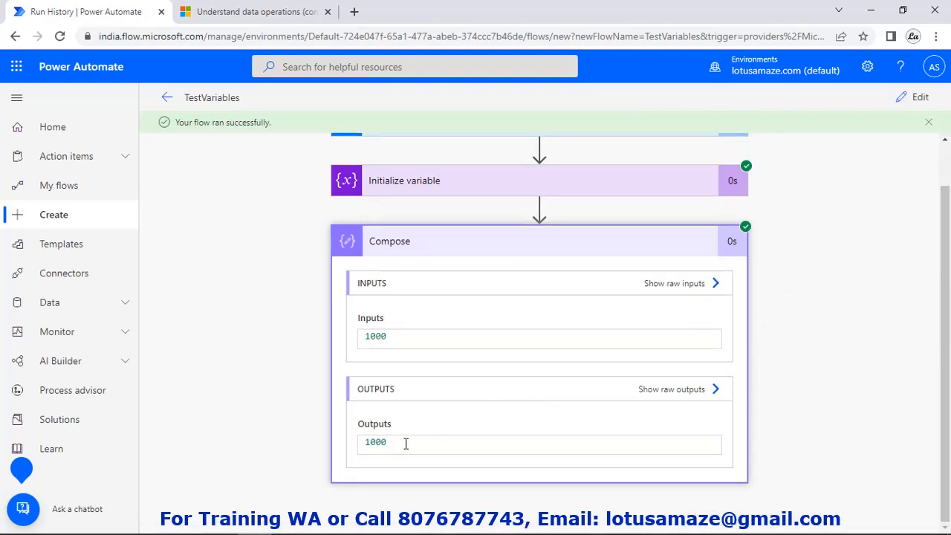
- Return from the run results to editing the flow and add an Increment variable action after Compose
click(506, 257)
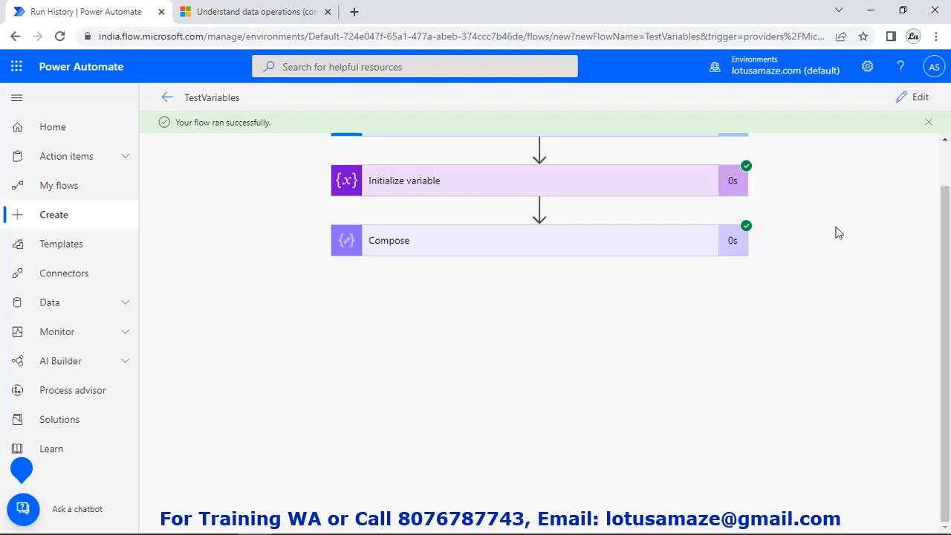
click(919, 98)
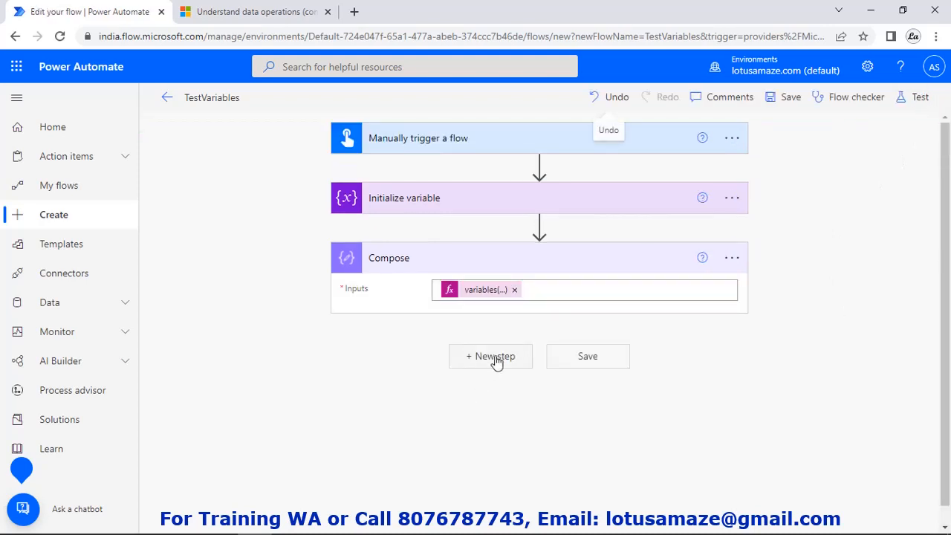
click(494, 357)
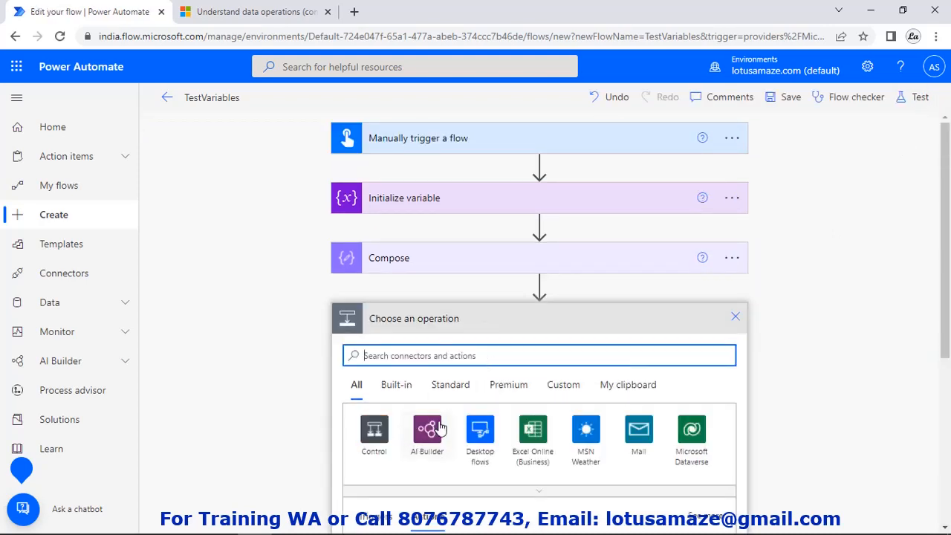
text(var)
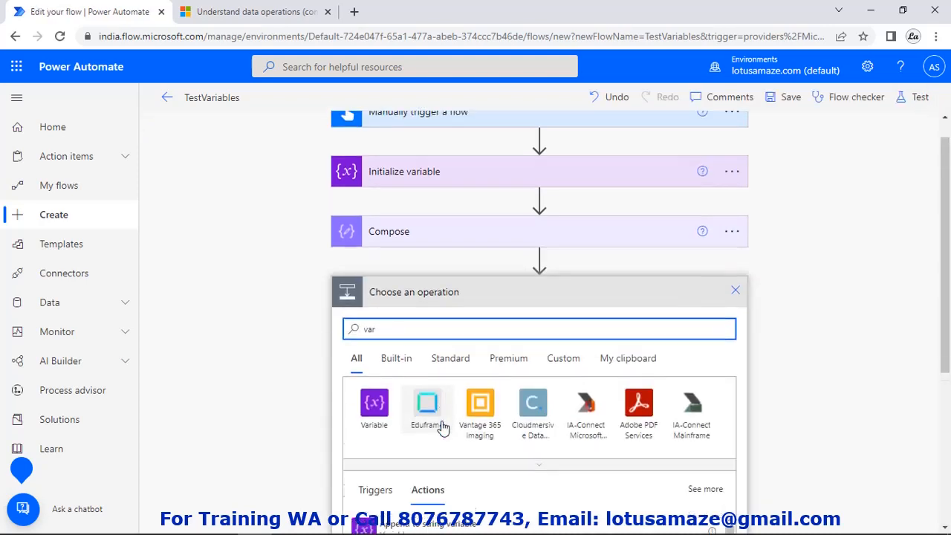
scroll(440, 428, down, 3)
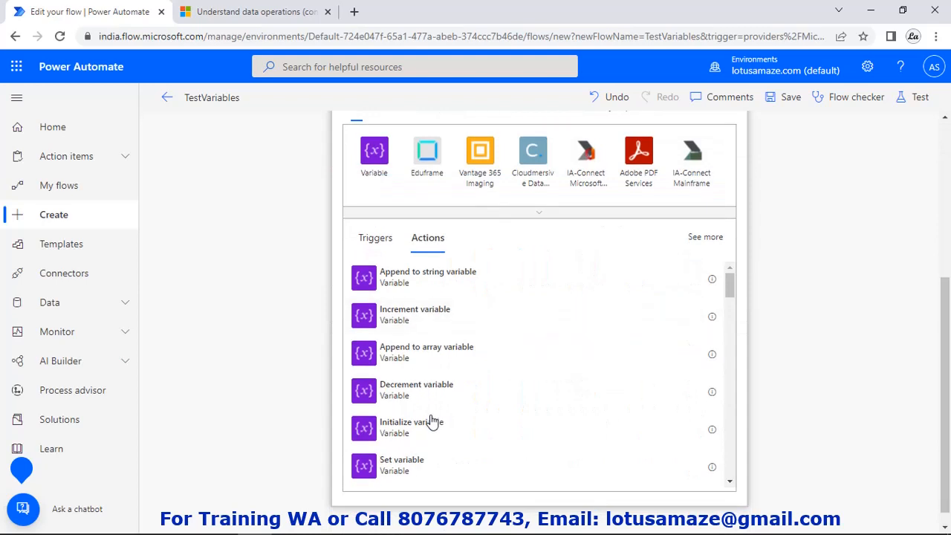
click(433, 318)
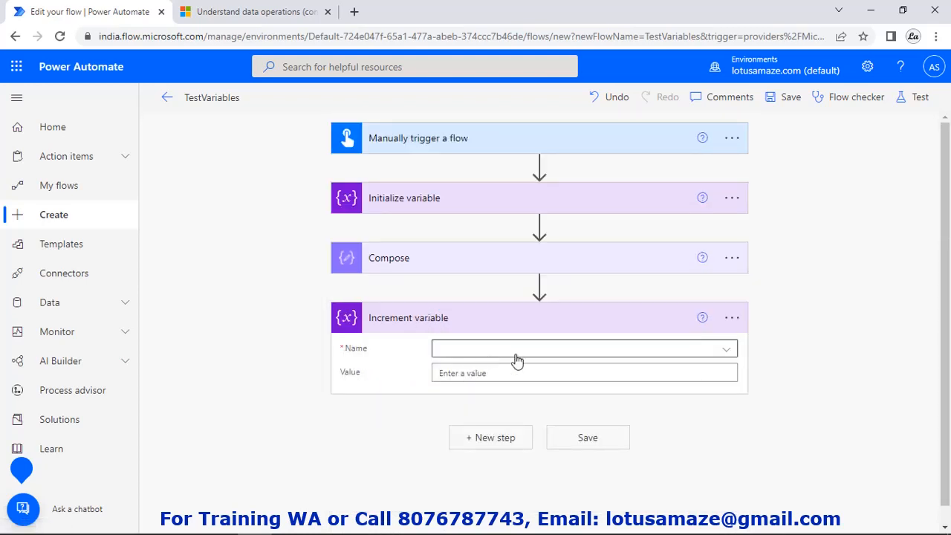
- Configure the Increment variable action to increase emp-Saalry by 500
click(731, 358)
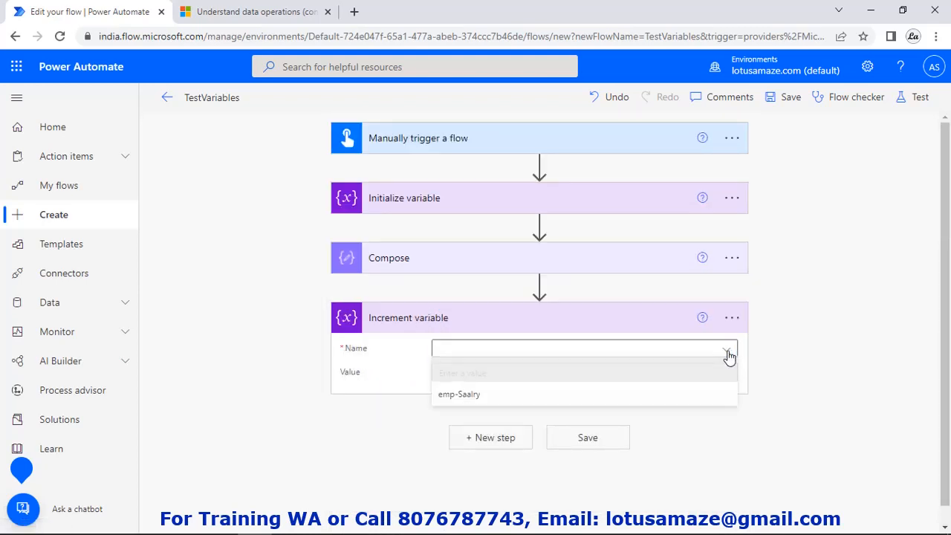
click(483, 402)
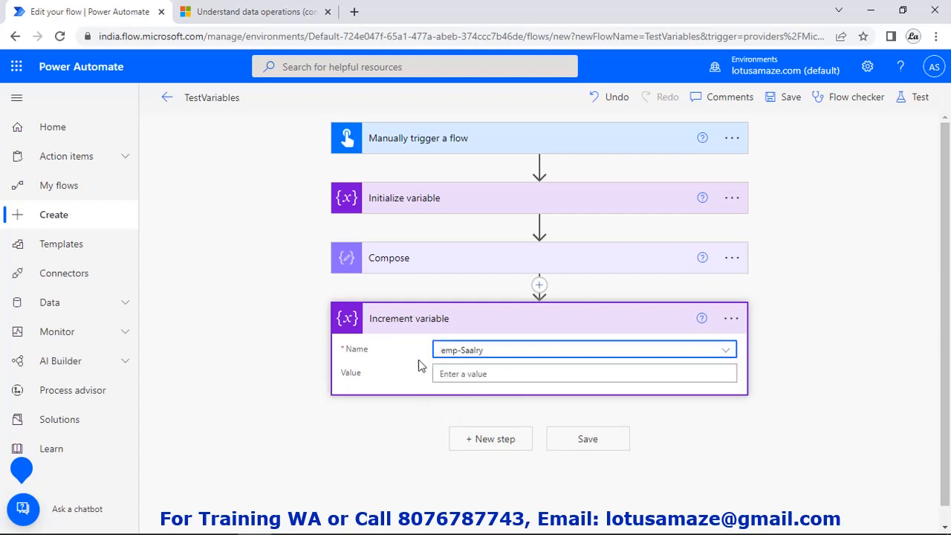
click(498, 376)
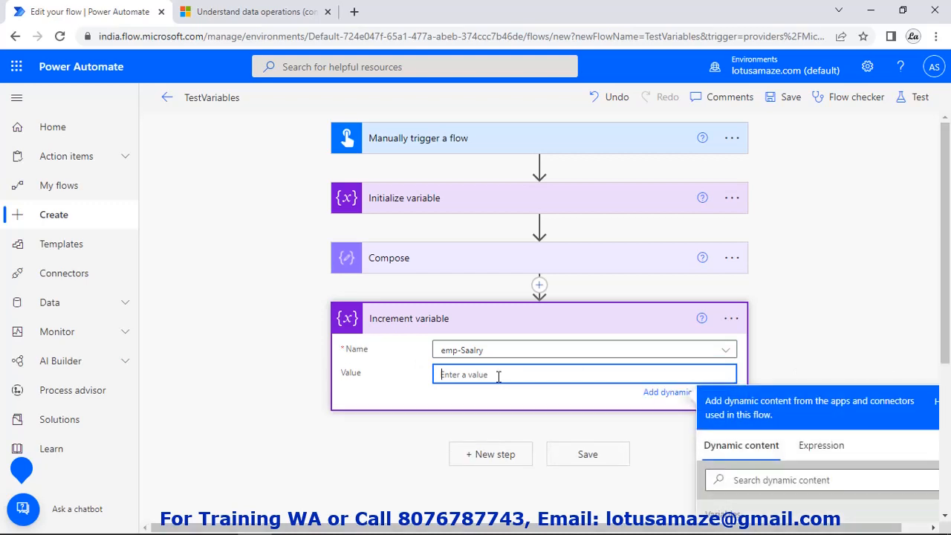
text(500)
- Add a second Compose action after Increment variable and set its input to the emp-Saalry variable
click(503, 464)
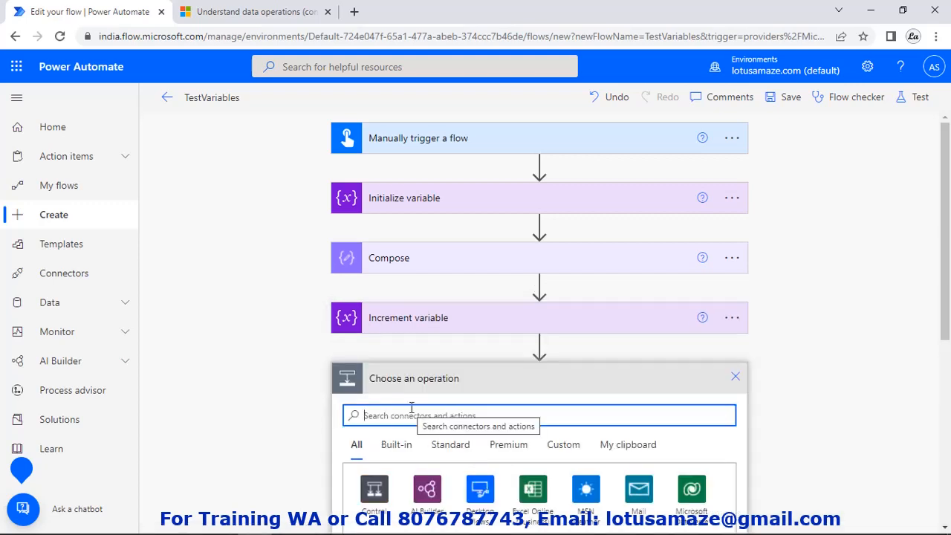
text(Data)
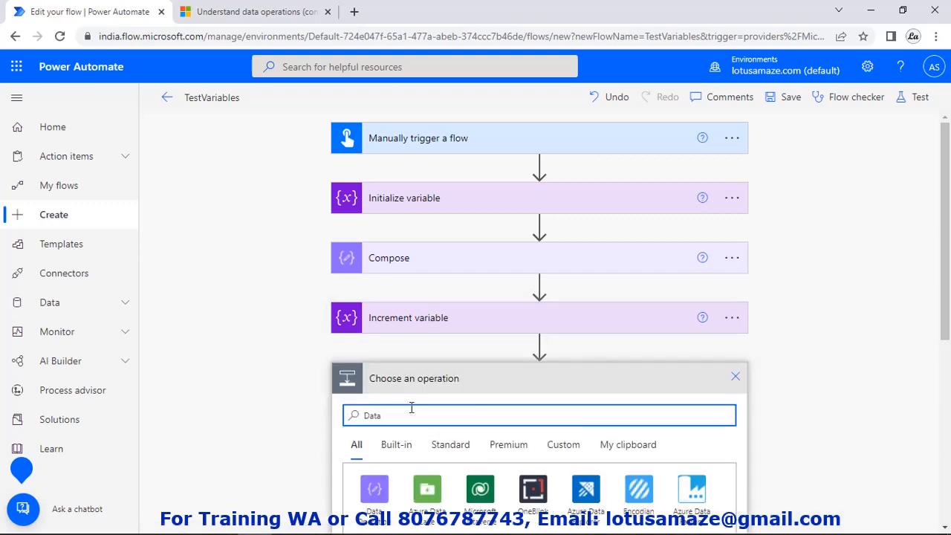
click(375, 489)
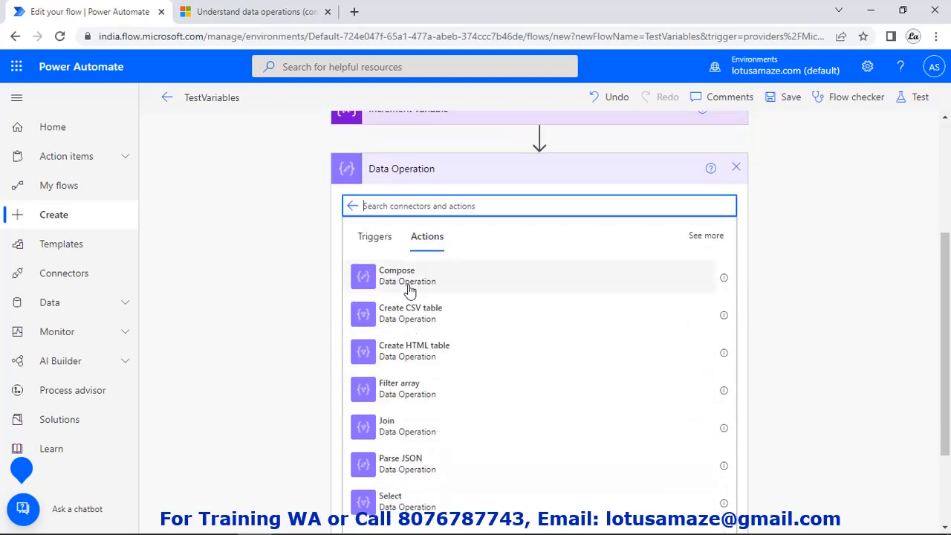
click(407, 287)
click(592, 393)
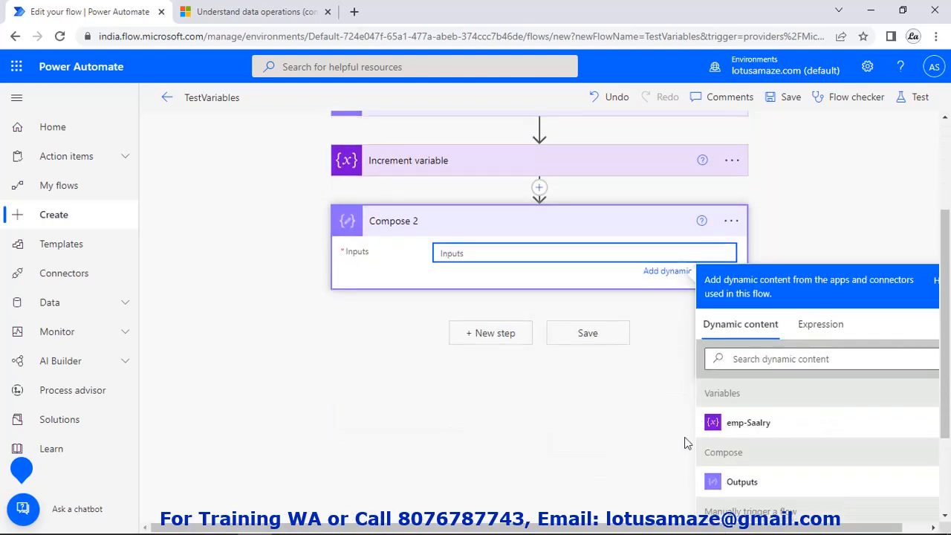
click(747, 425)
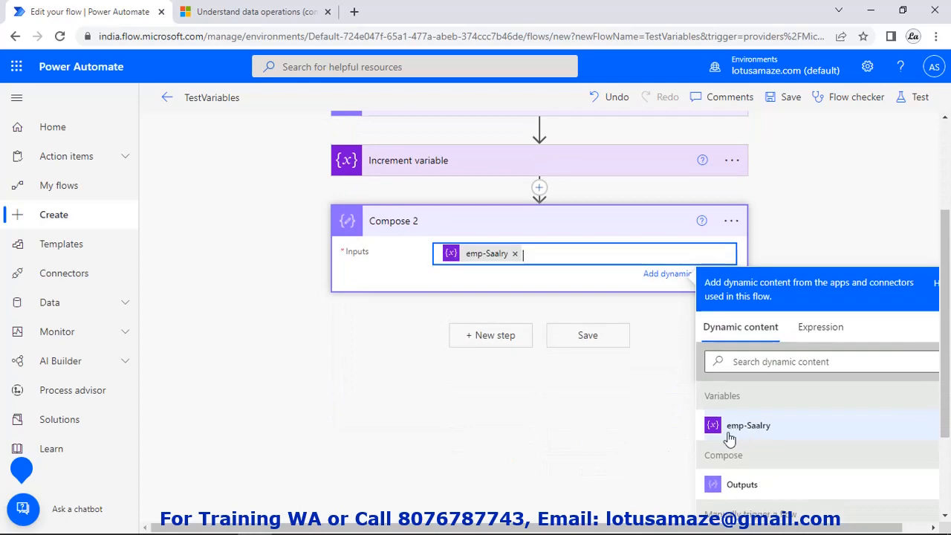
click(598, 343)
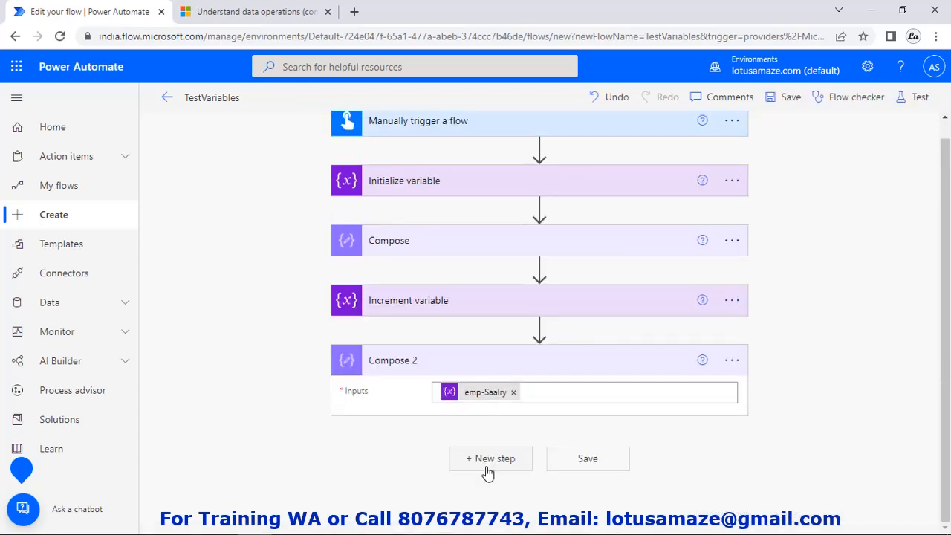
- Find the variable actions and add a Decrement variable action after the second Compose
click(486, 469)
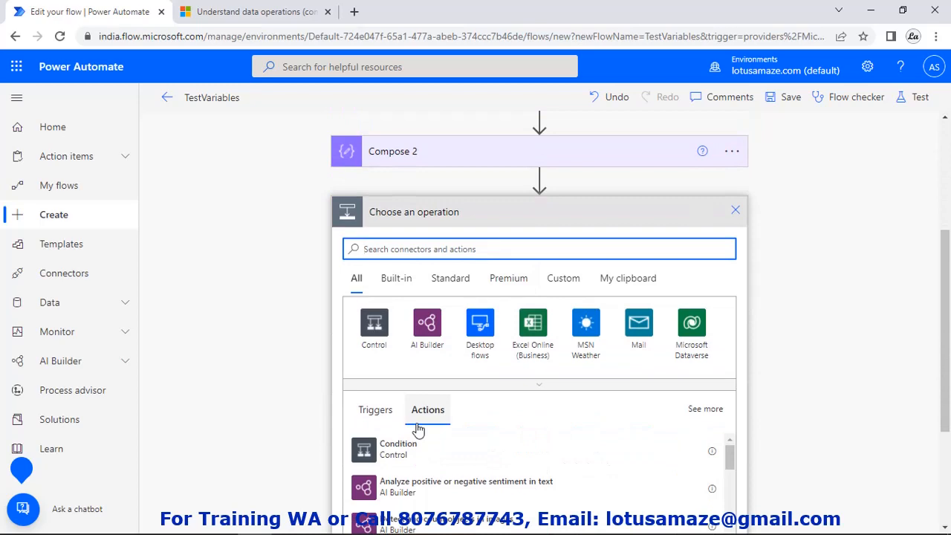
text(var)
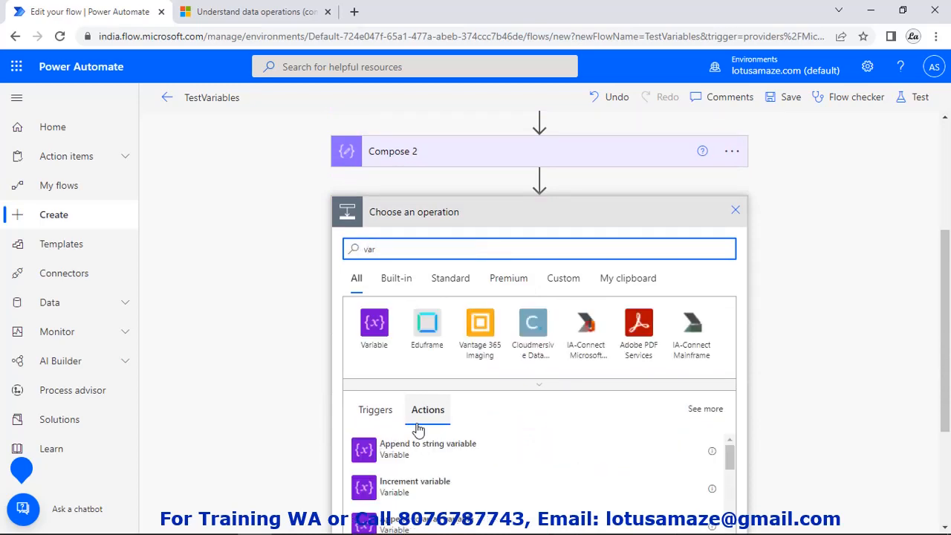
scroll(418, 429, down, 3)
click(409, 381)
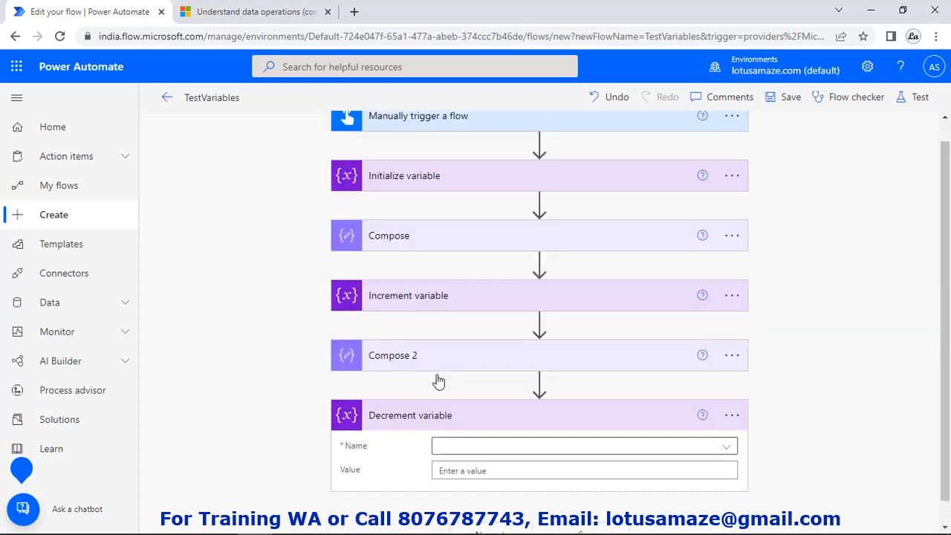
- Configure the Decrement variable action to decrease emp-Saalry by 200
click(486, 420)
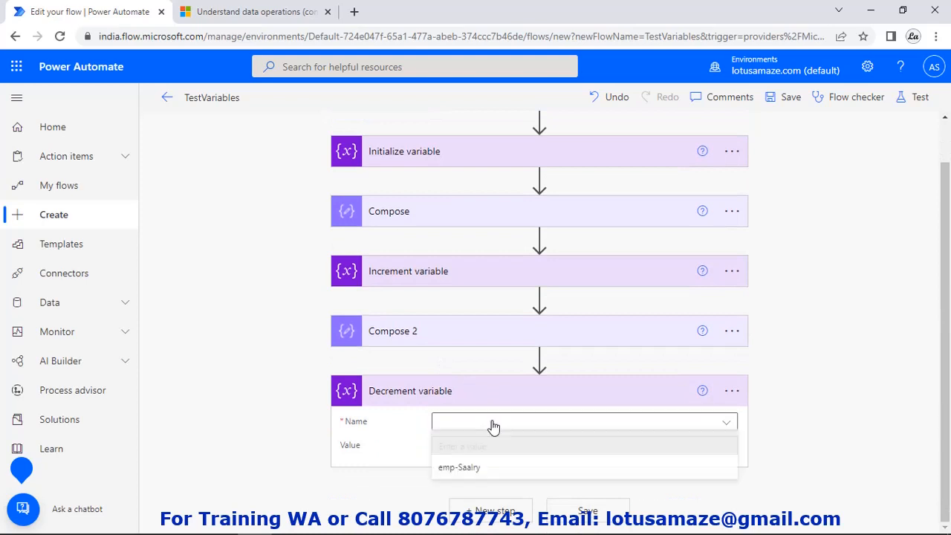
click(467, 468)
click(501, 446)
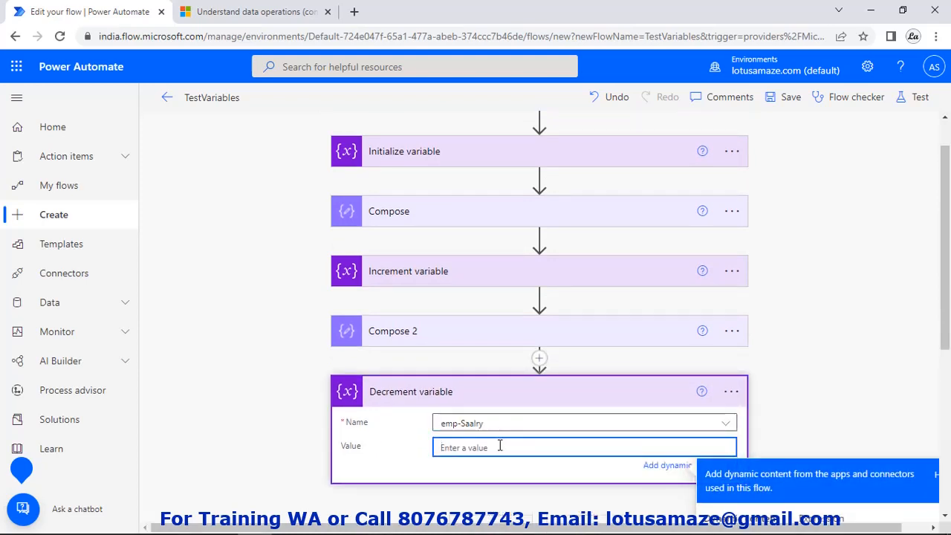
text(200)
scroll(728, 409, down, 2)
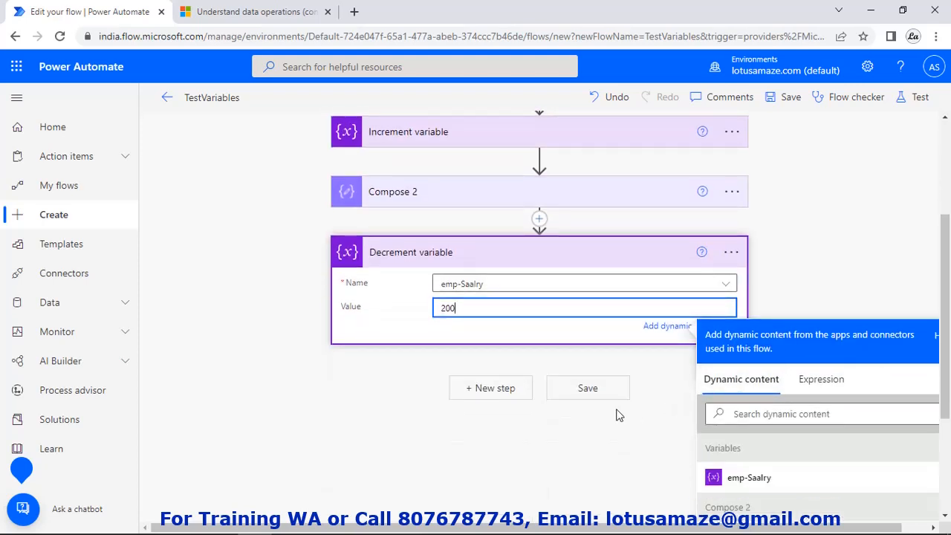
- Add a third Compose action after Decrement variable and set its input to the emp-Saalry variable
click(494, 398)
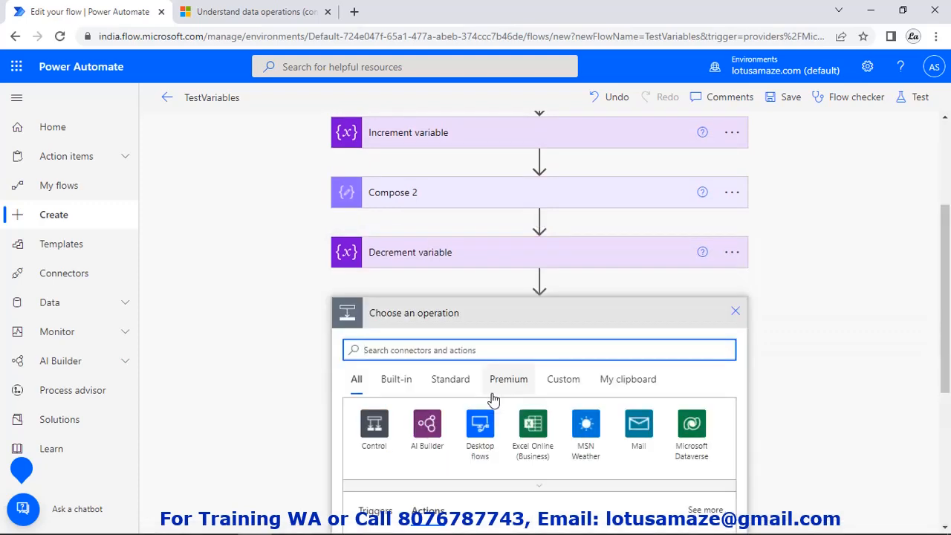
text(data)
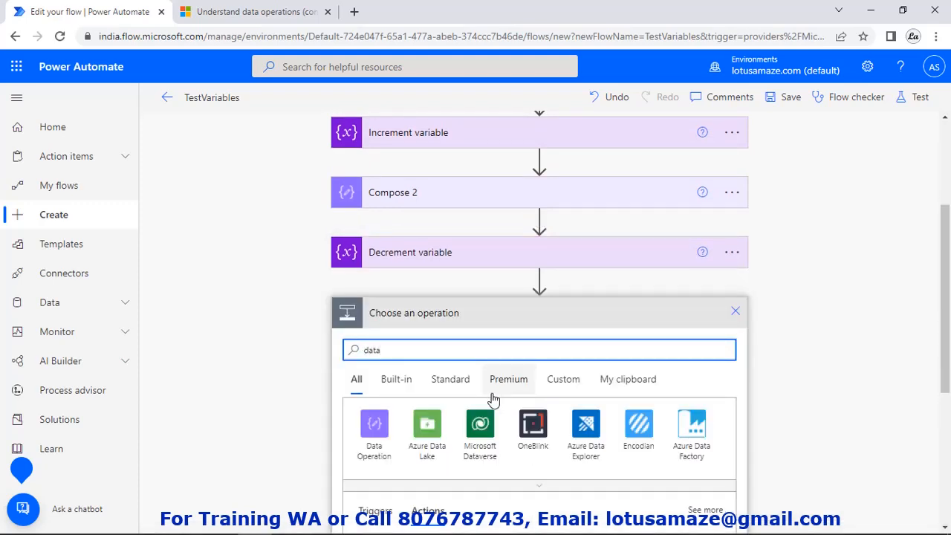
click(368, 423)
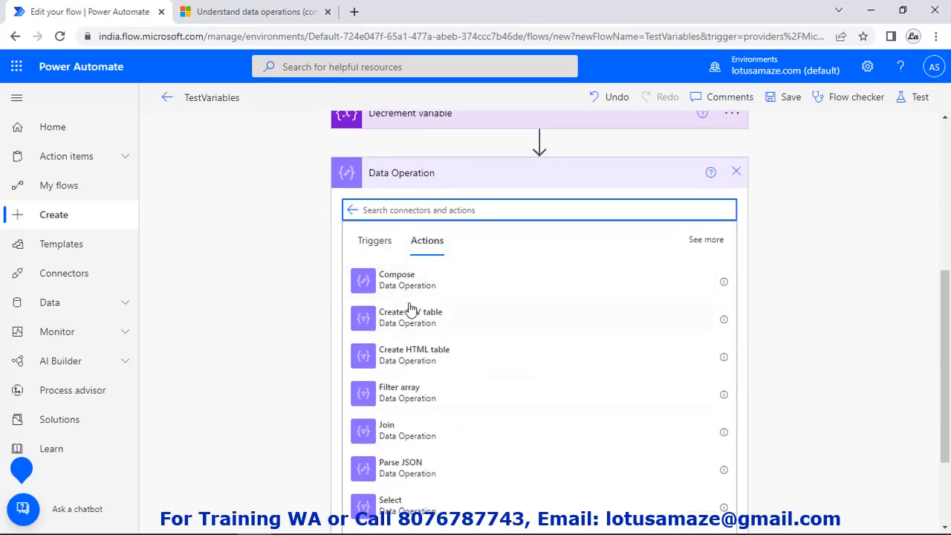
click(411, 288)
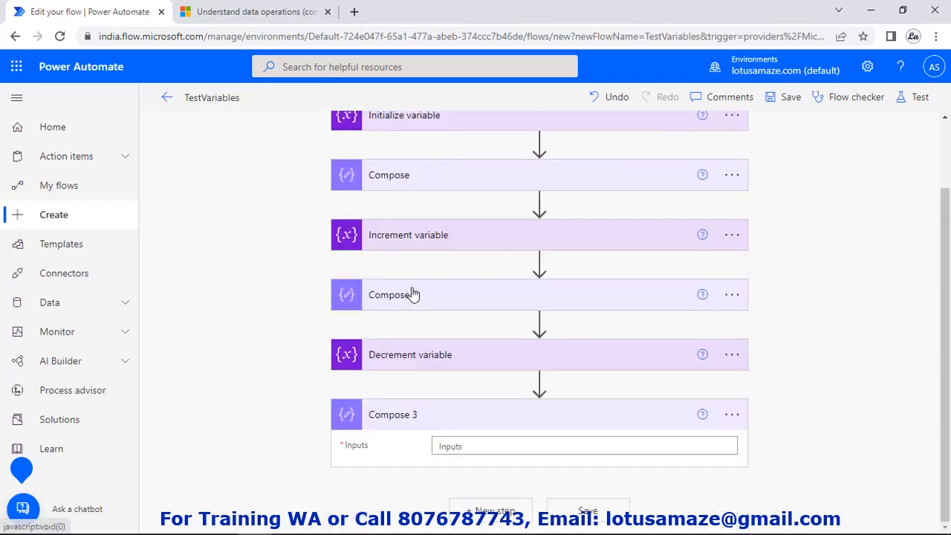
click(547, 447)
scroll(686, 461, down, 3)
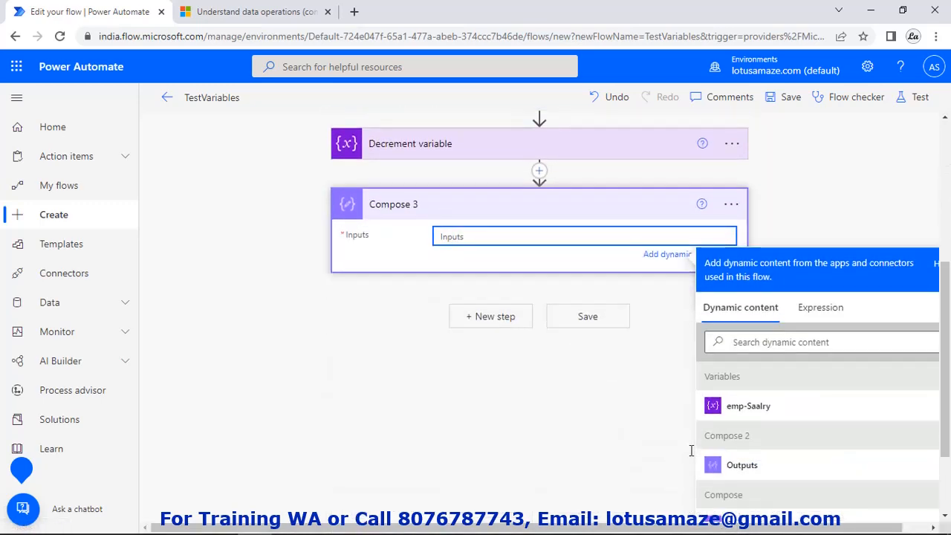
click(736, 408)
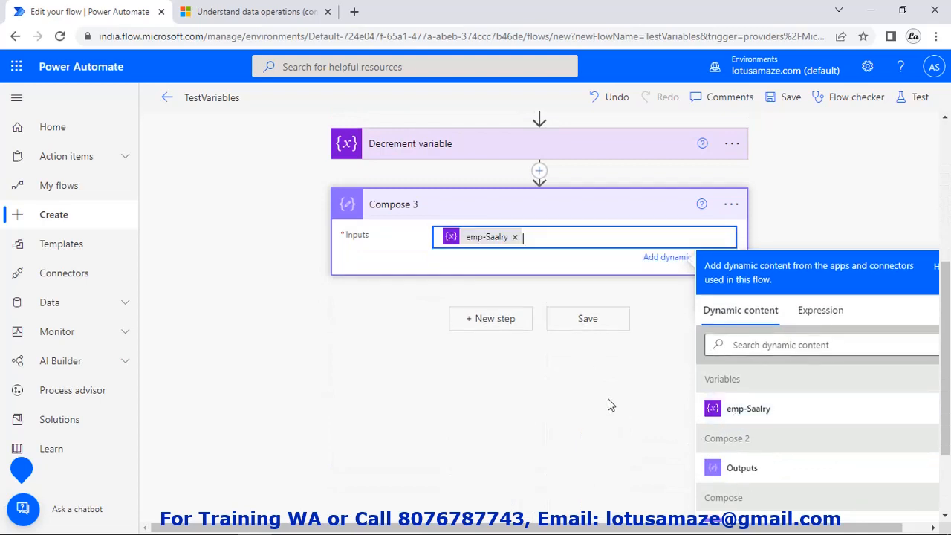
- Save the TestVariables flow and run it as a manual test
click(588, 320)
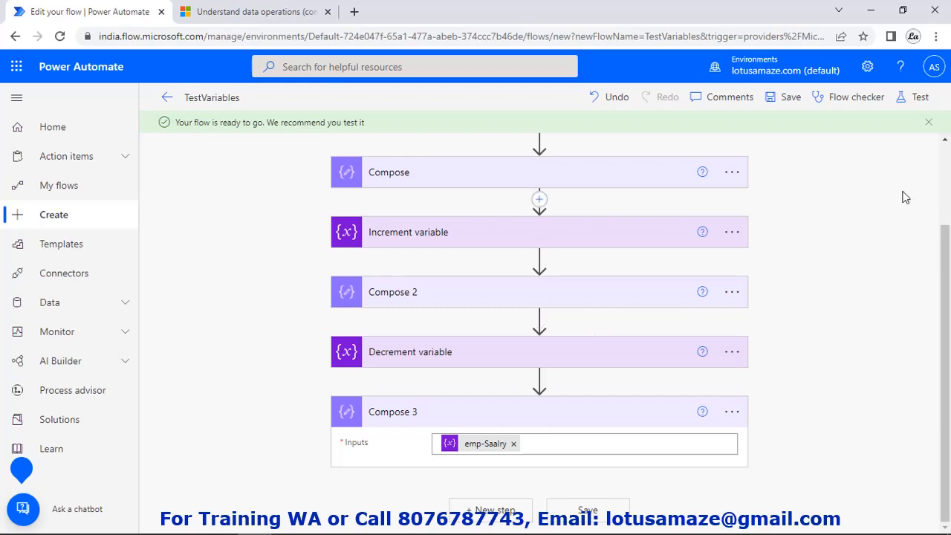
click(926, 100)
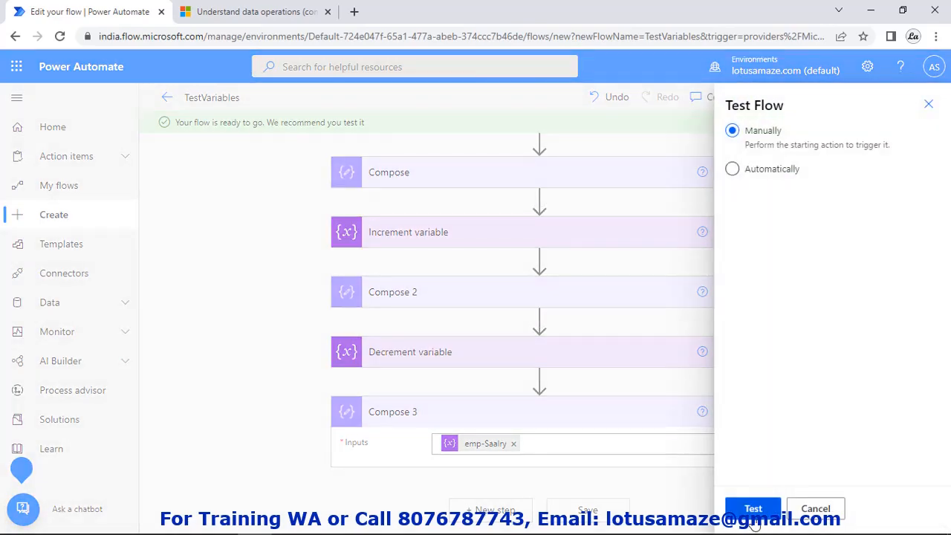
click(753, 510)
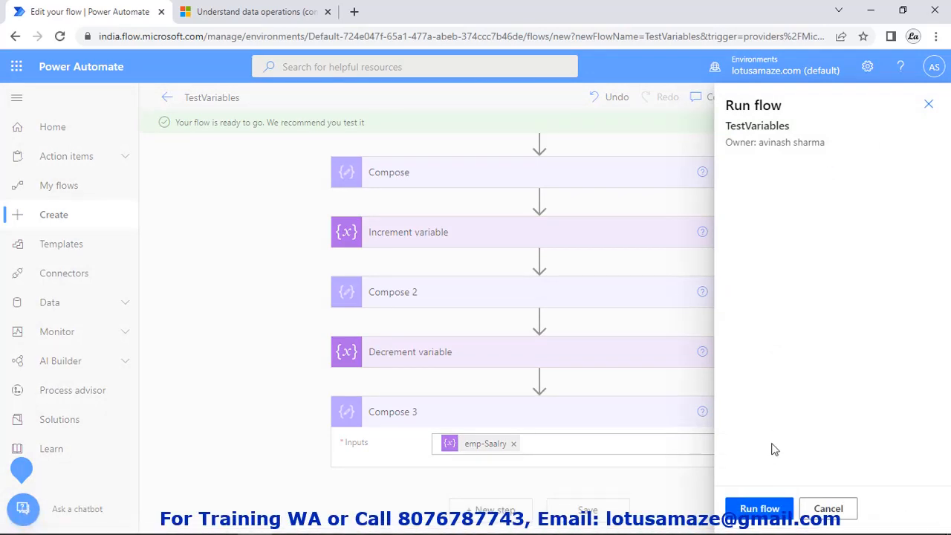
click(760, 510)
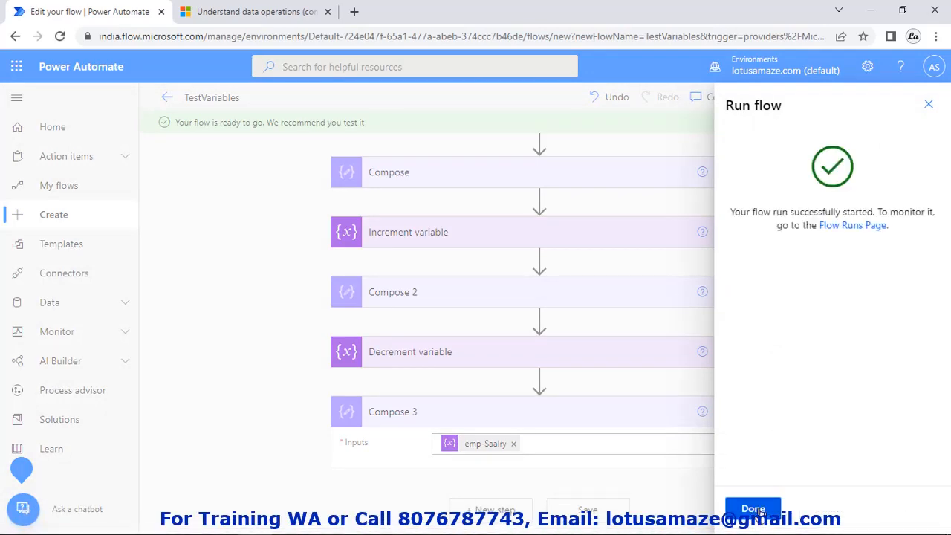
click(753, 509)
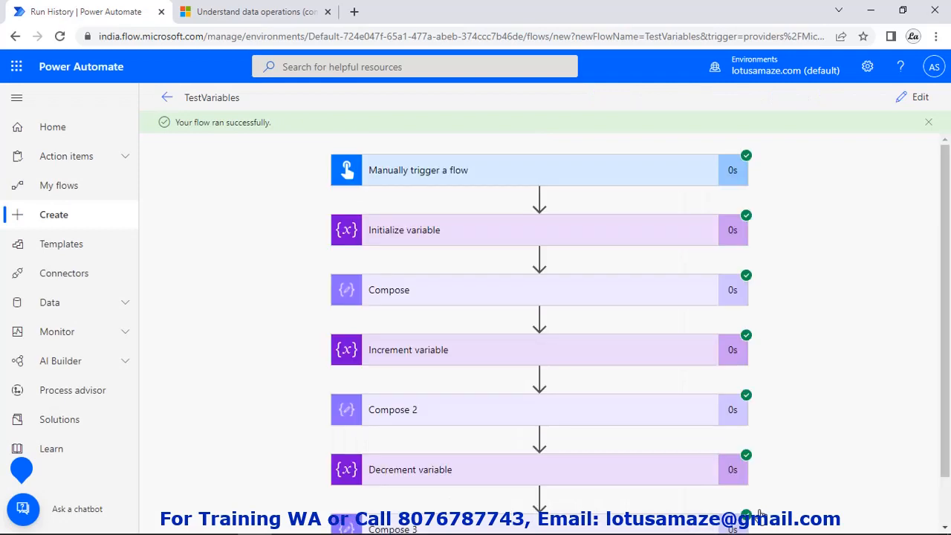
- Examine the run results of the Initialize, Increment and Decrement variable actions and of the second and third Compose actions
click(505, 245)
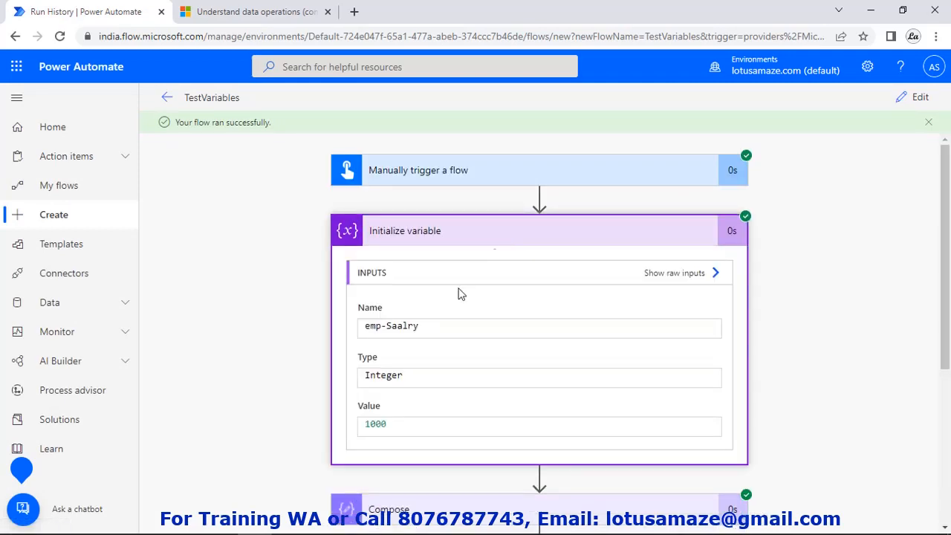
click(588, 239)
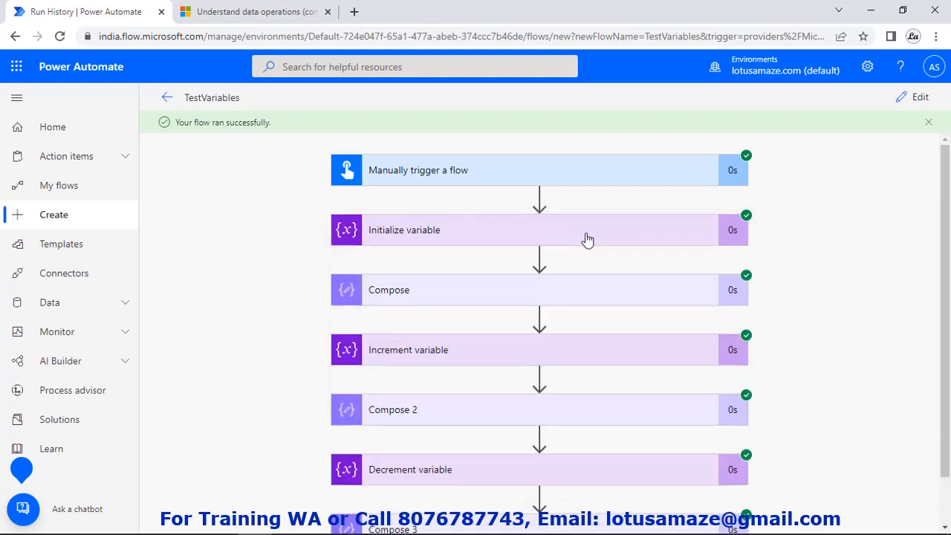
click(474, 362)
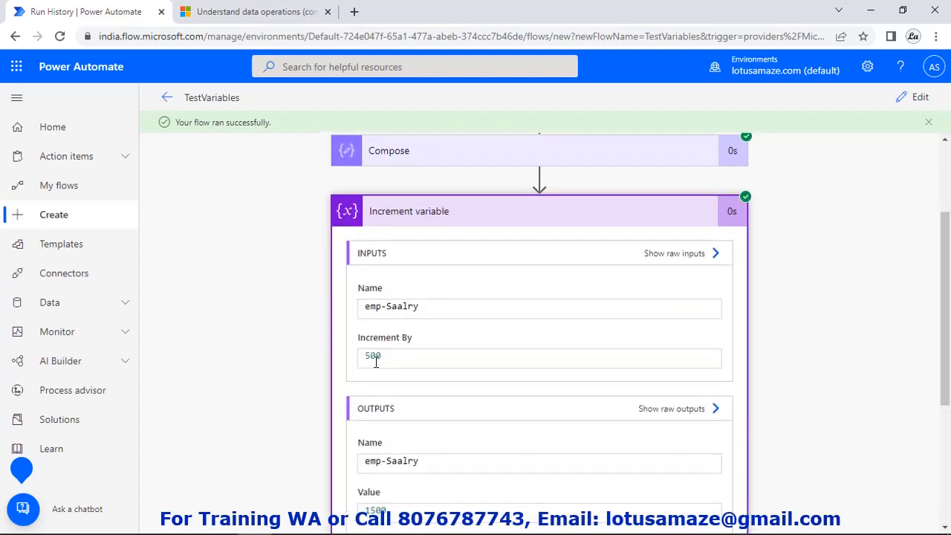
click(533, 213)
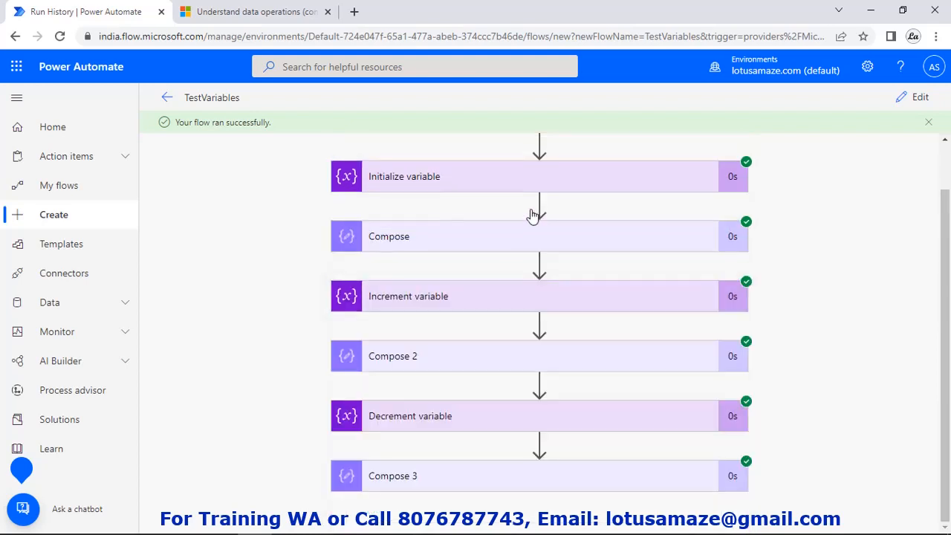
click(475, 371)
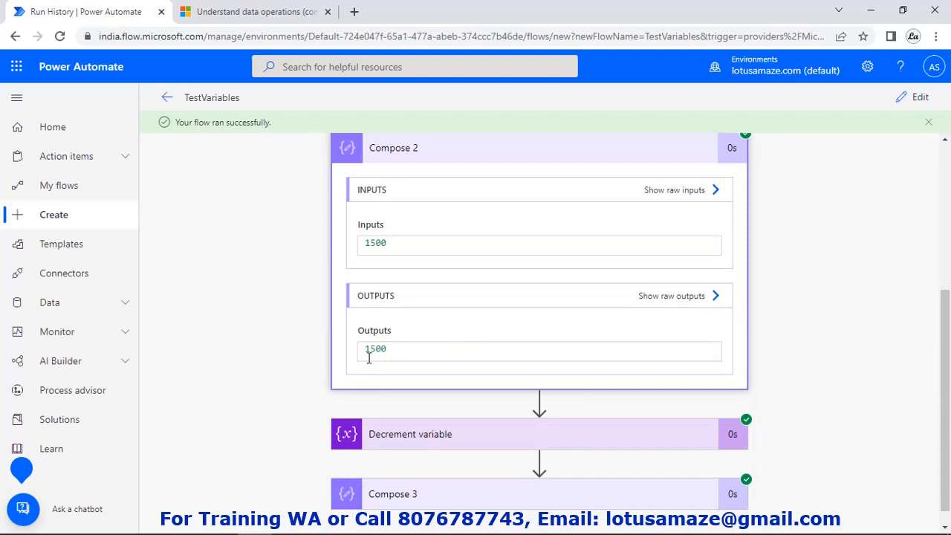
click(528, 155)
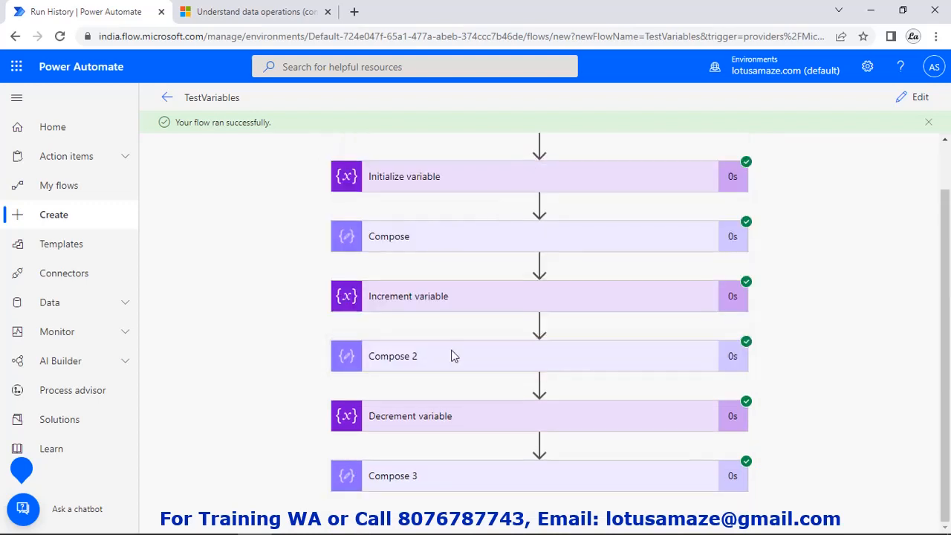
click(489, 430)
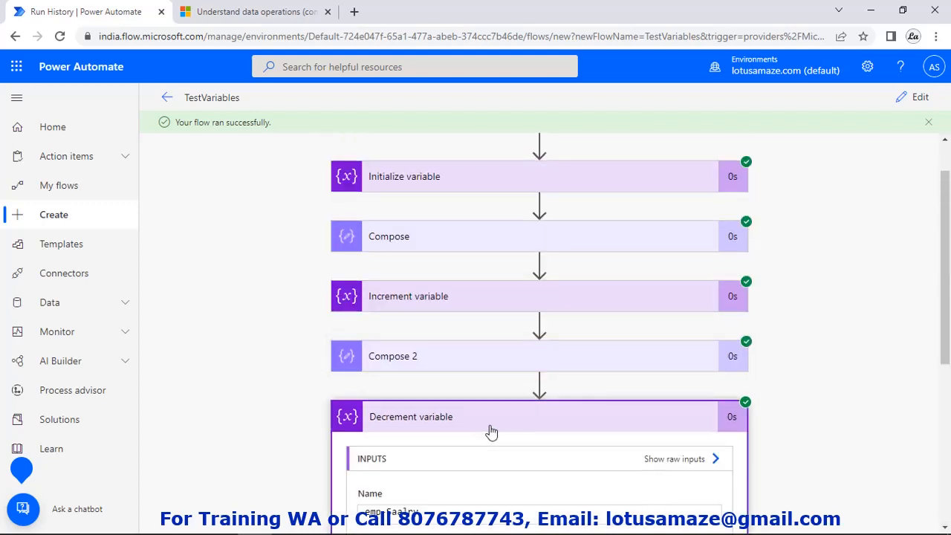
scroll(490, 432, down, 4)
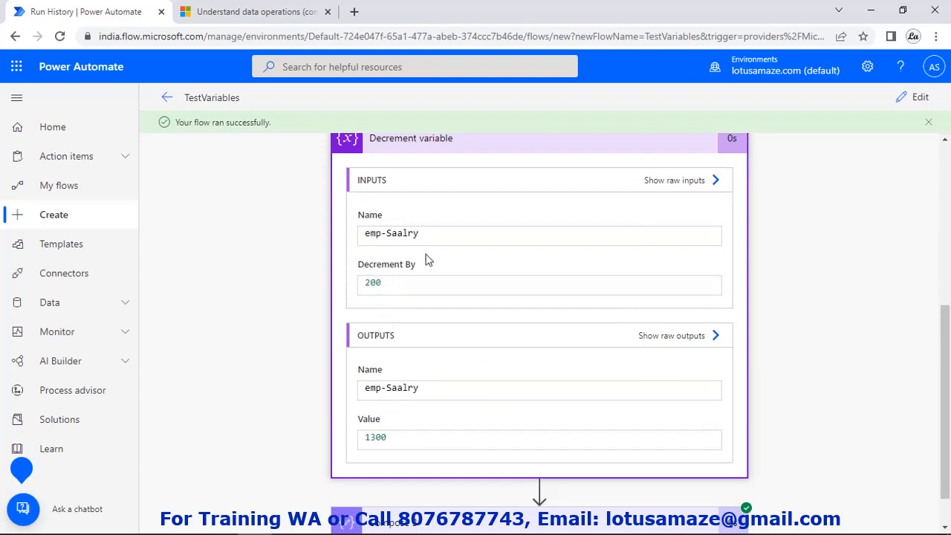
click(497, 143)
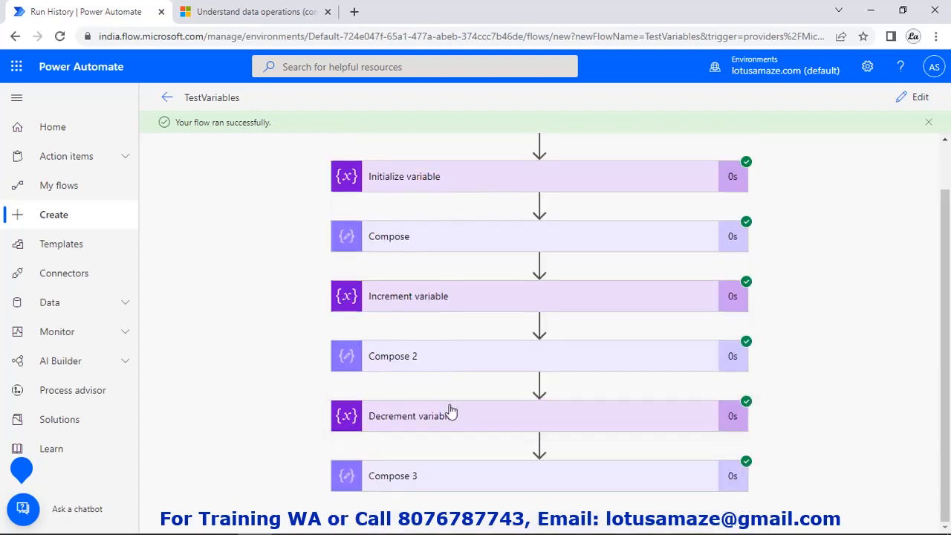
click(486, 482)
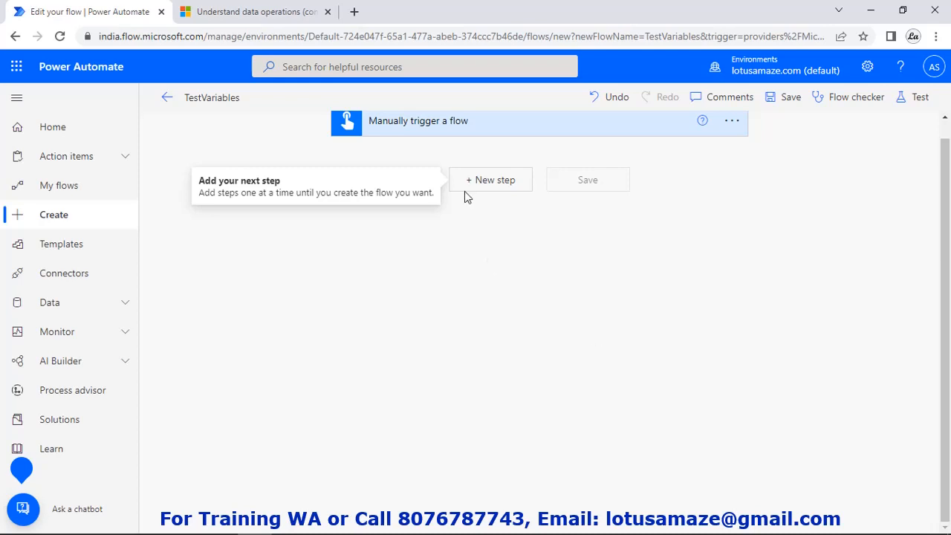
- Add an Initialize variable action directly after the manual trigger of the TestVariables flow
click(510, 186)
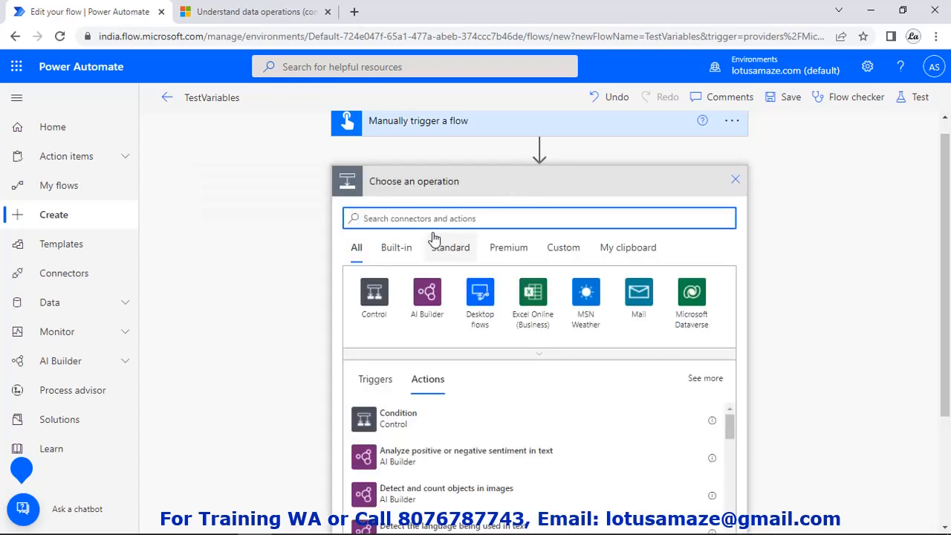
text(var)
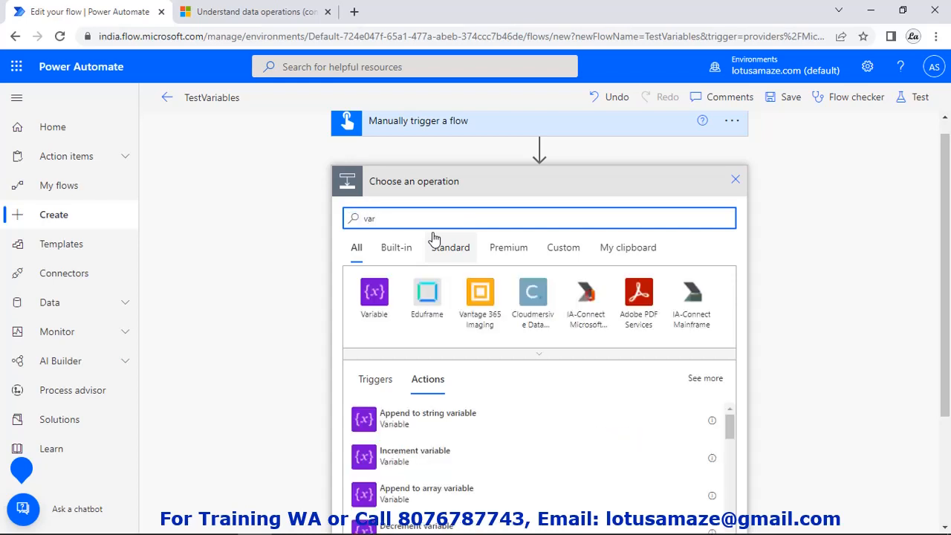
scroll(476, 296, down, 1)
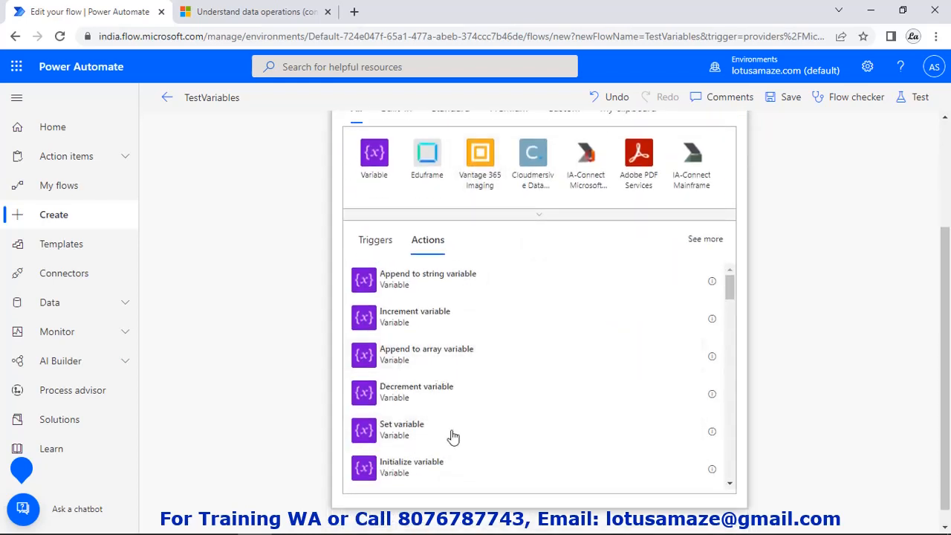
click(425, 470)
- Name the new variable emp mobile, make it a String and enter a mobile number as its initial value
click(494, 232)
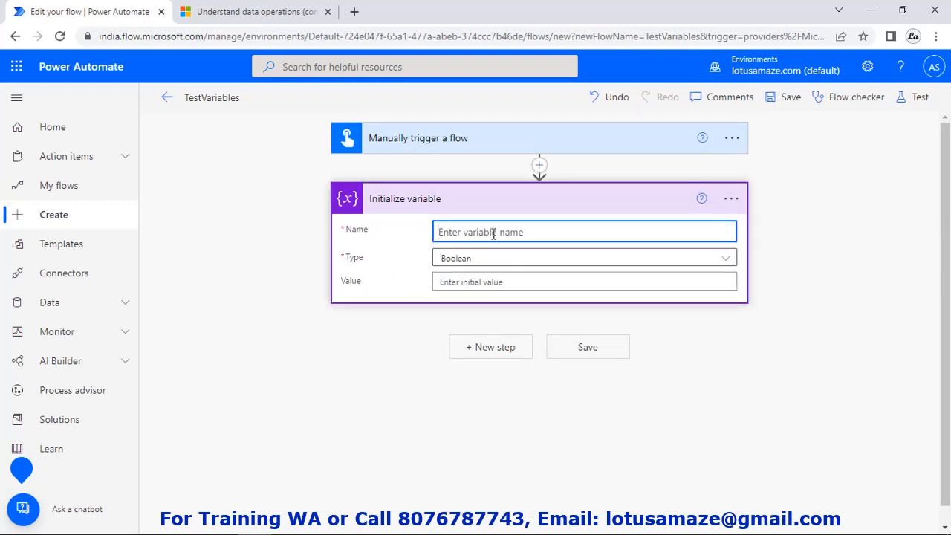
text(emp mobile)
click(522, 259)
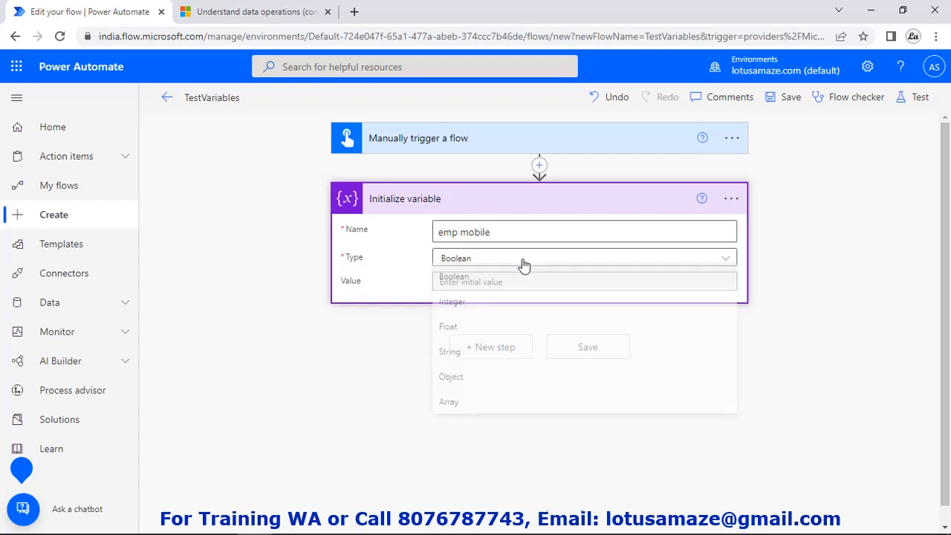
click(448, 355)
click(466, 282)
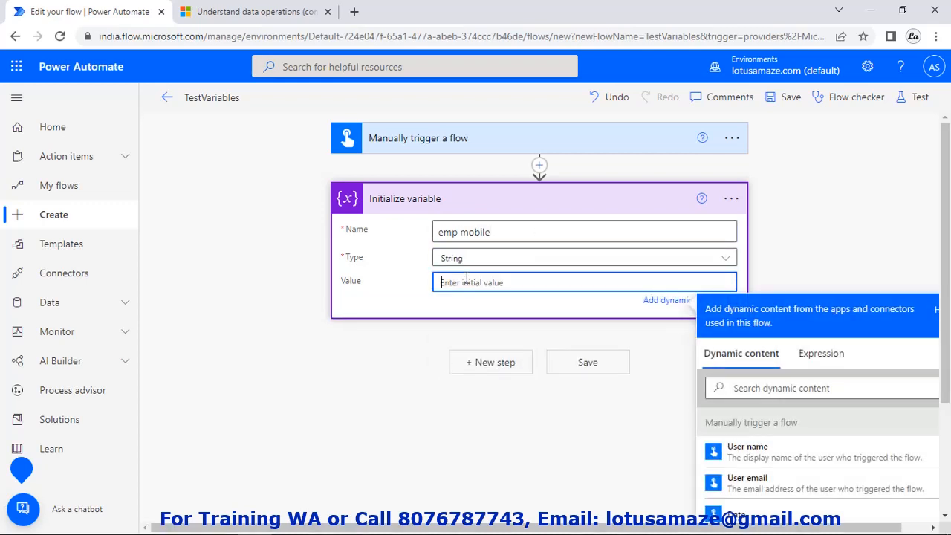
text(777777)
- Add a second Initialize variable action below the emp mobile initialization
click(510, 370)
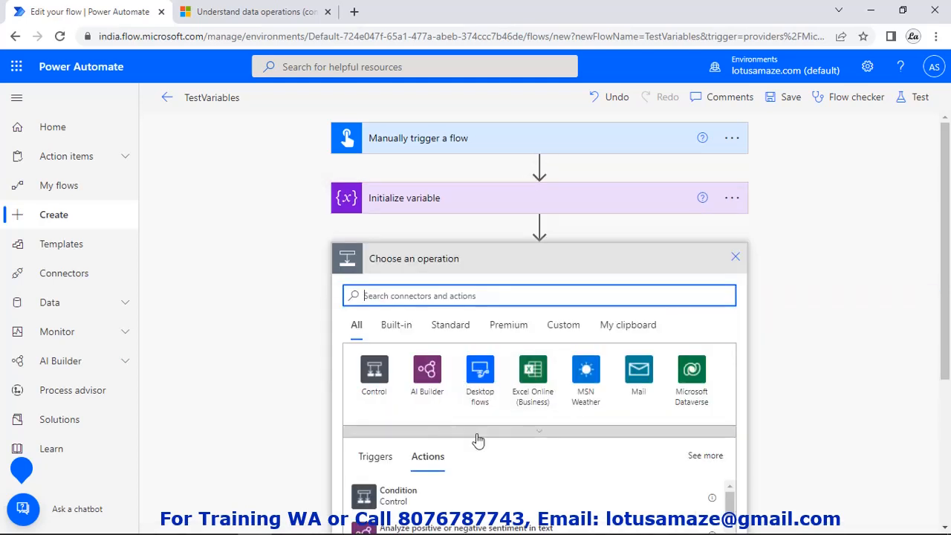
text(var)
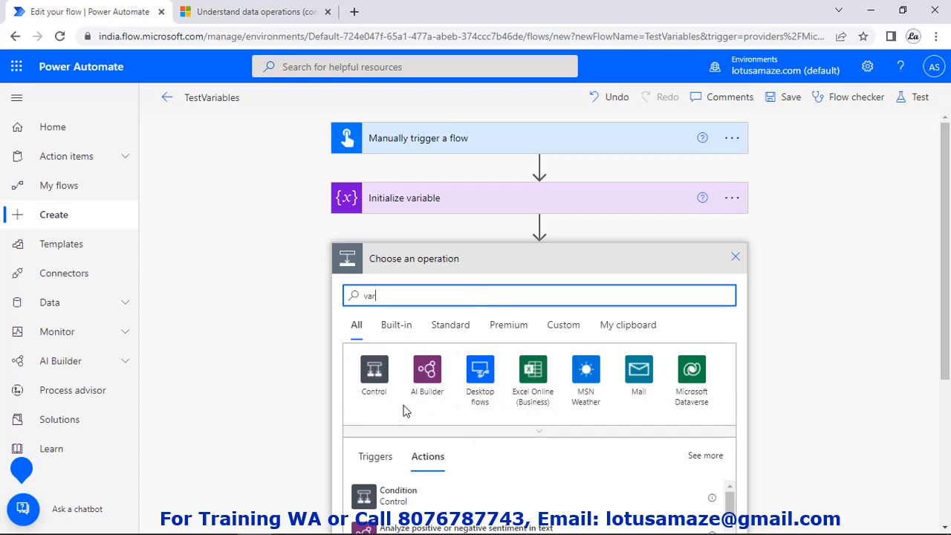
scroll(404, 416, down, 2)
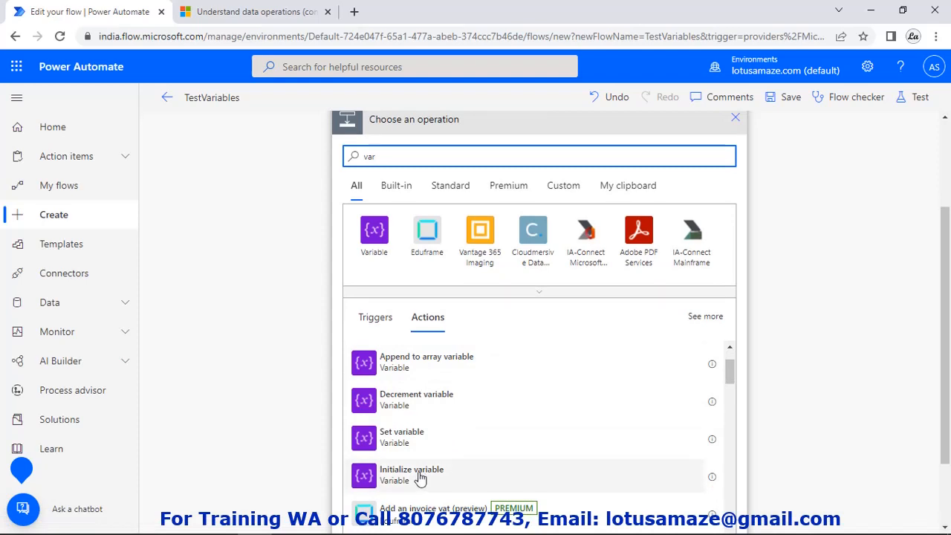
click(424, 476)
- Name the second variable emp qualification and set its type to Array
click(521, 274)
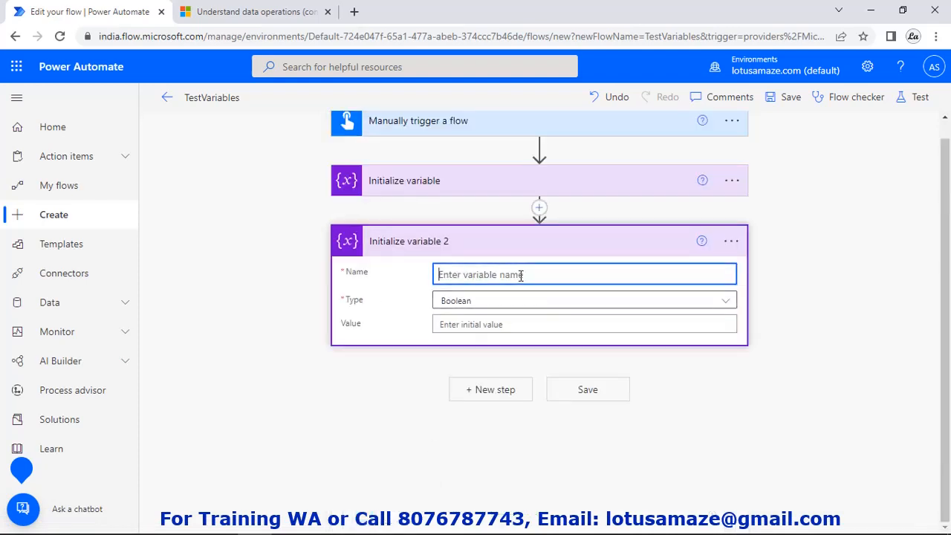
text(emp qualification)
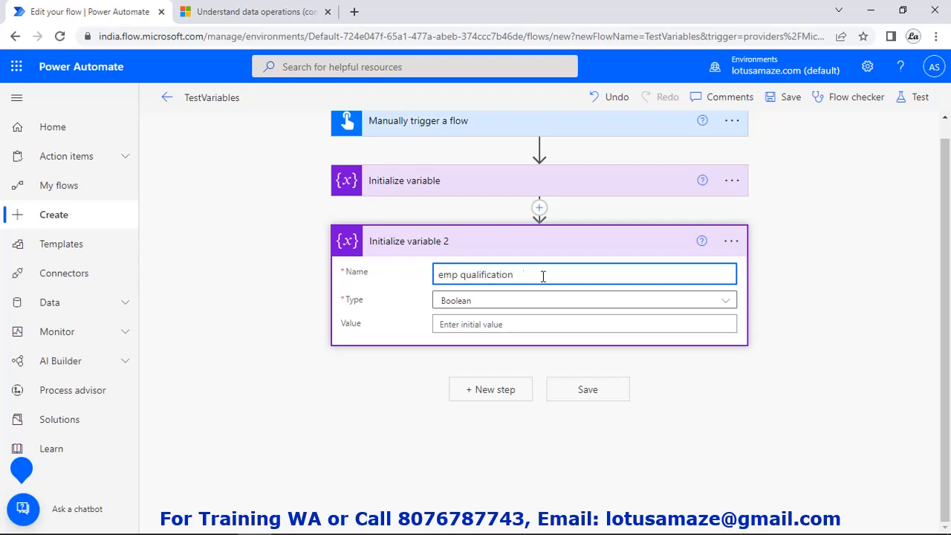
click(492, 310)
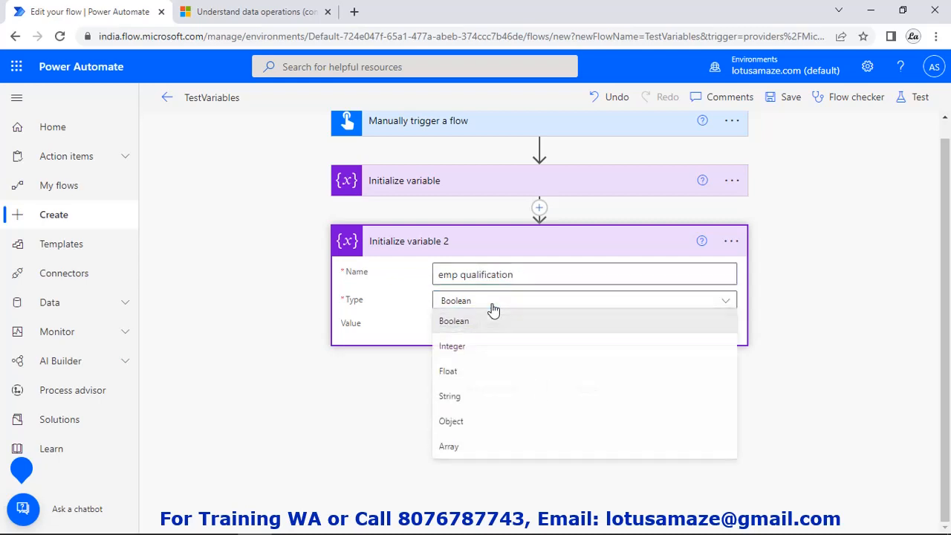
click(458, 449)
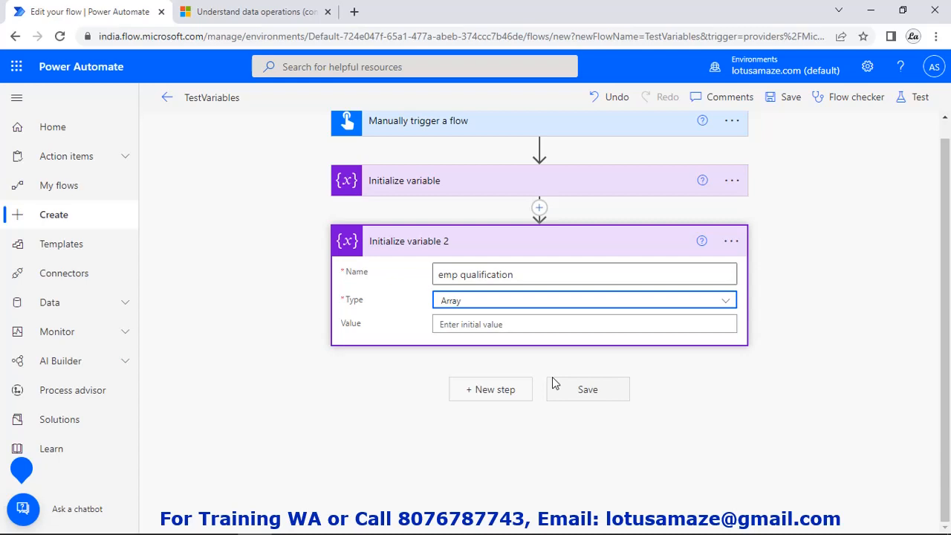
- Set the initial value of the emp qualification array to ["MCA","BSA"]
click(501, 325)
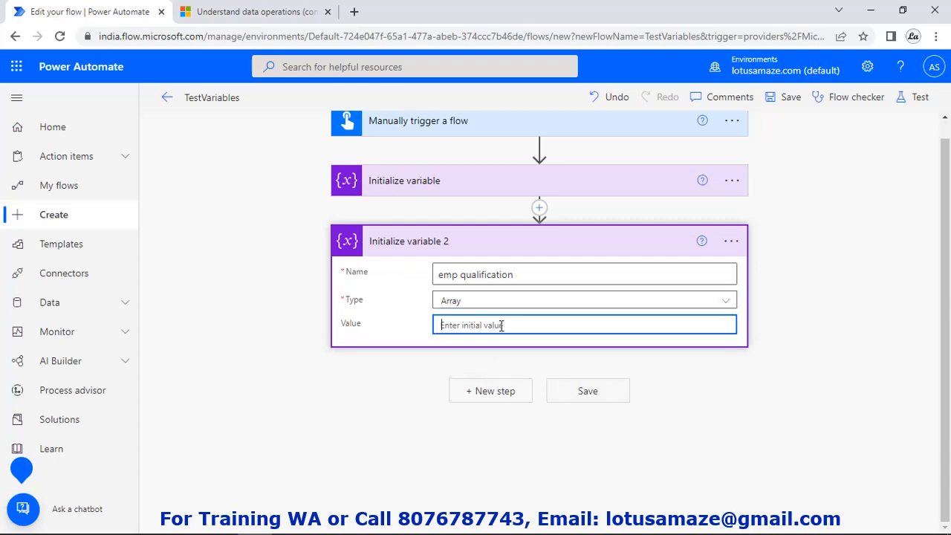
text([])
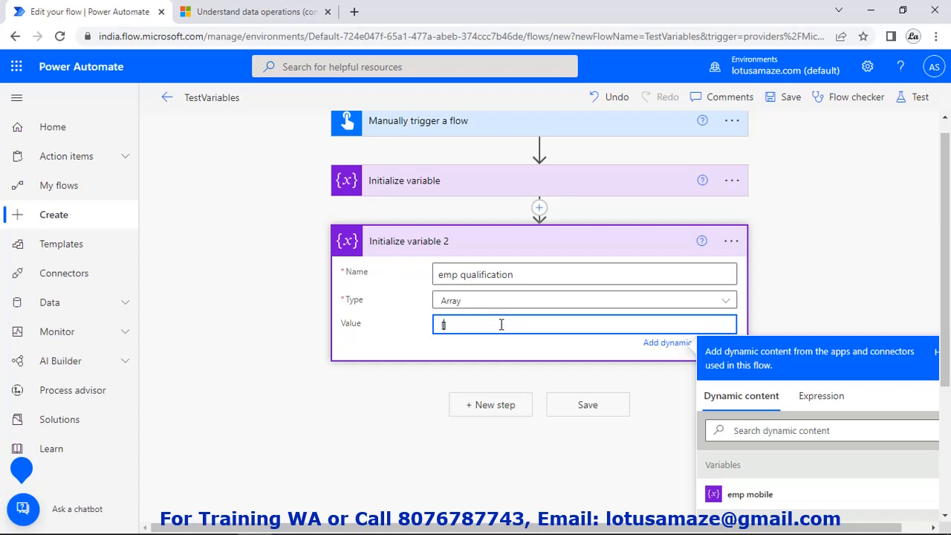
text(')
text(MCA)
text(,")
text(")
key(Left)
text(BSA)
scroll(828, 270, down, 2)
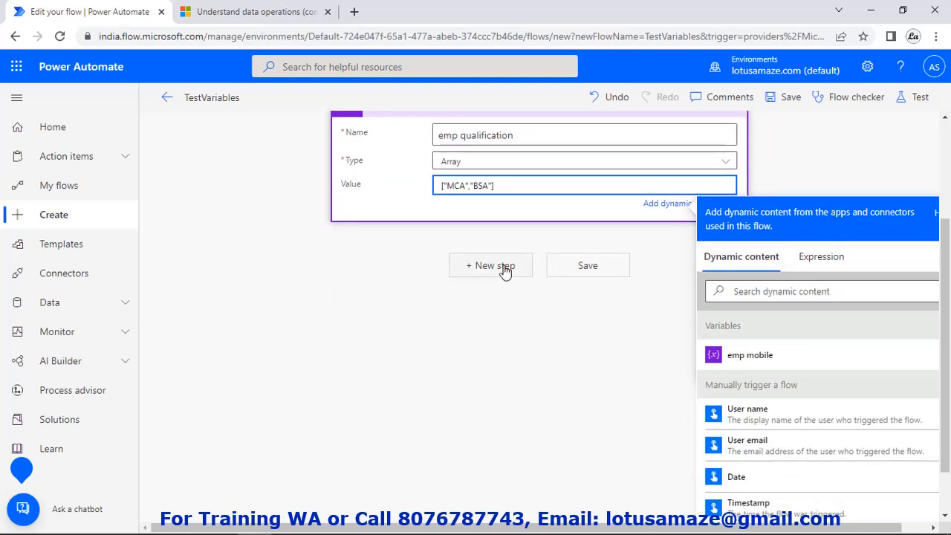
scroll(506, 271, up, 2)
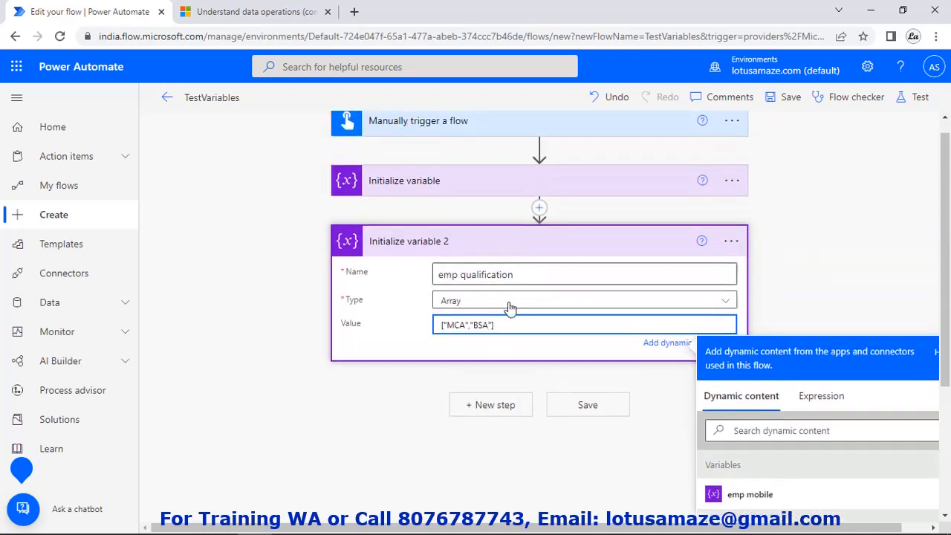
- Add a Set variable action after Initialize variable 2
click(489, 404)
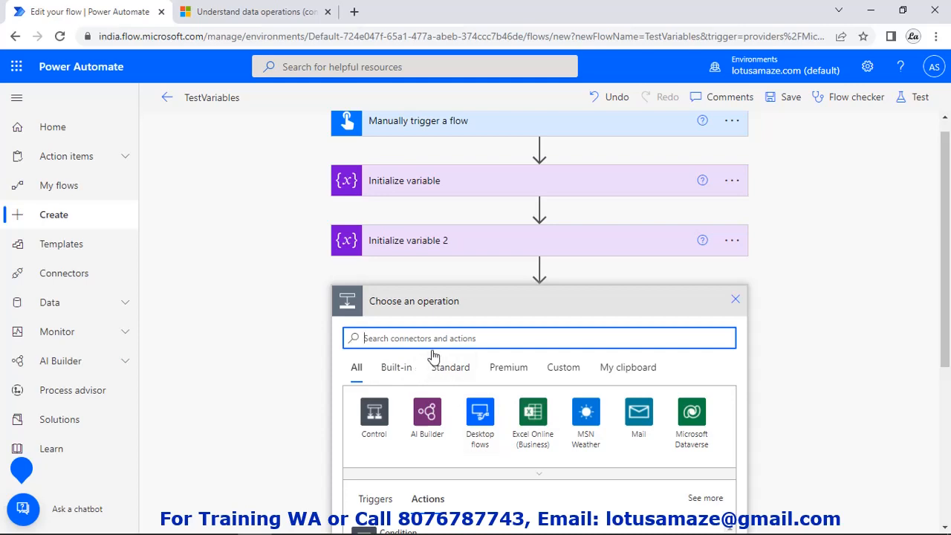
text(var)
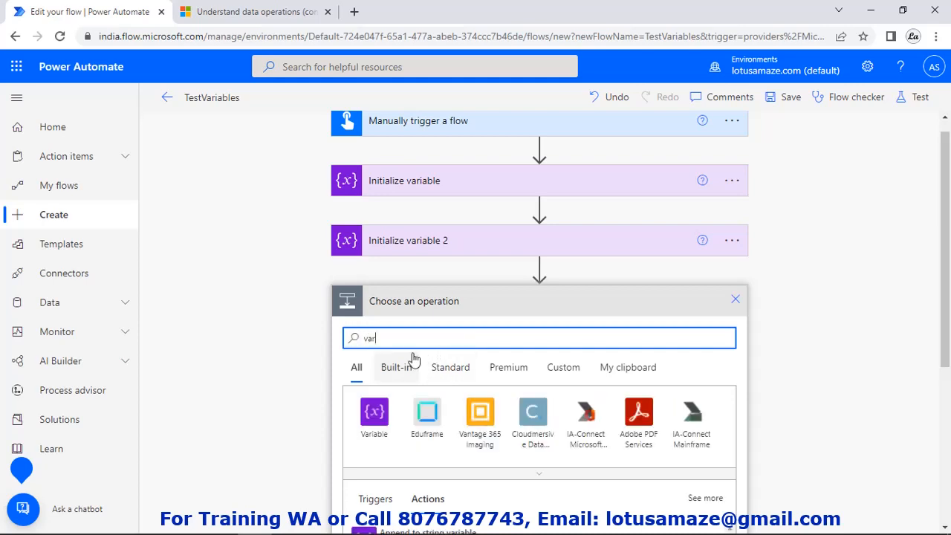
click(381, 439)
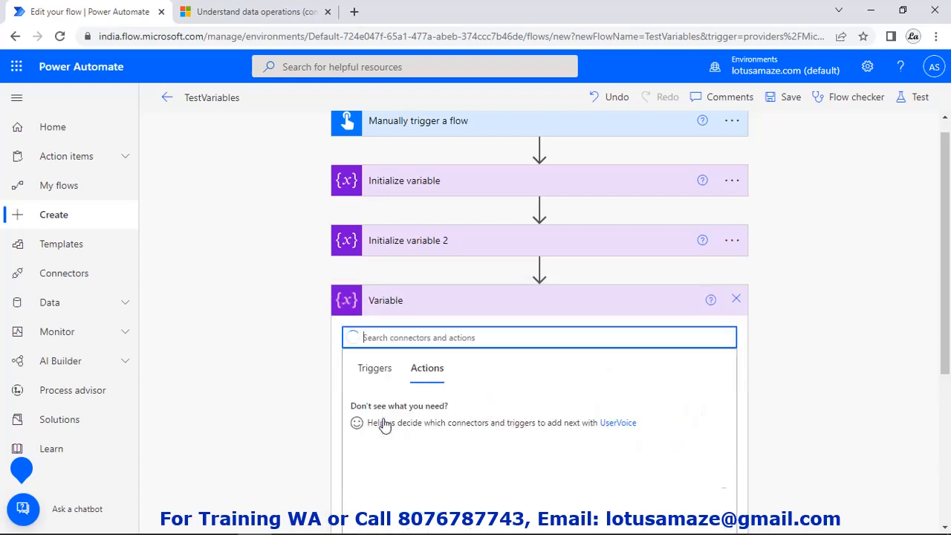
scroll(394, 427, down, 3)
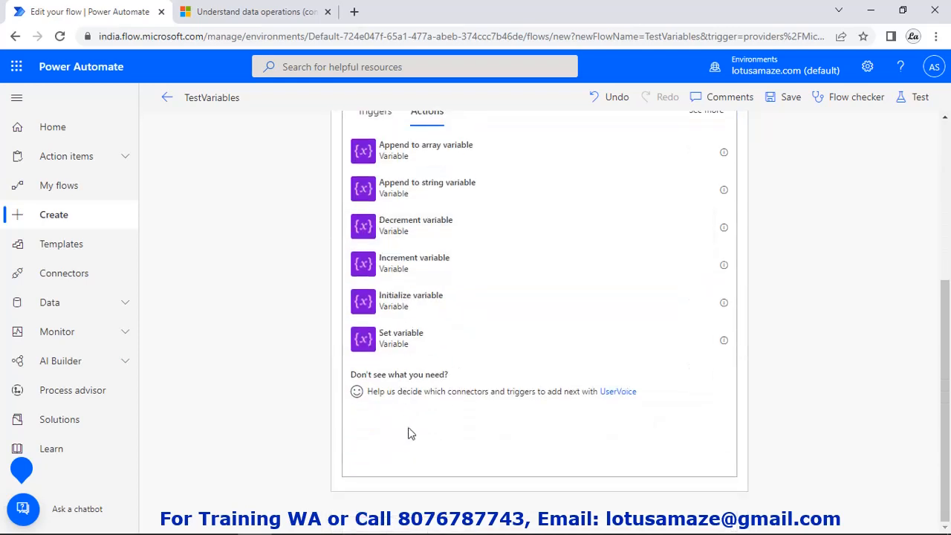
click(399, 344)
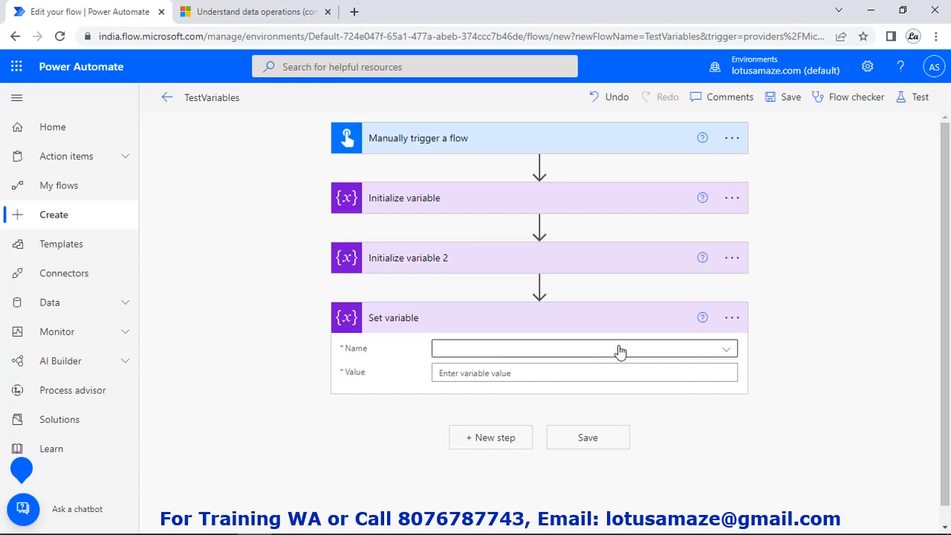
- Configure the Set variable action to assign a new mobile number to emp mobile, and collapse its card
click(726, 350)
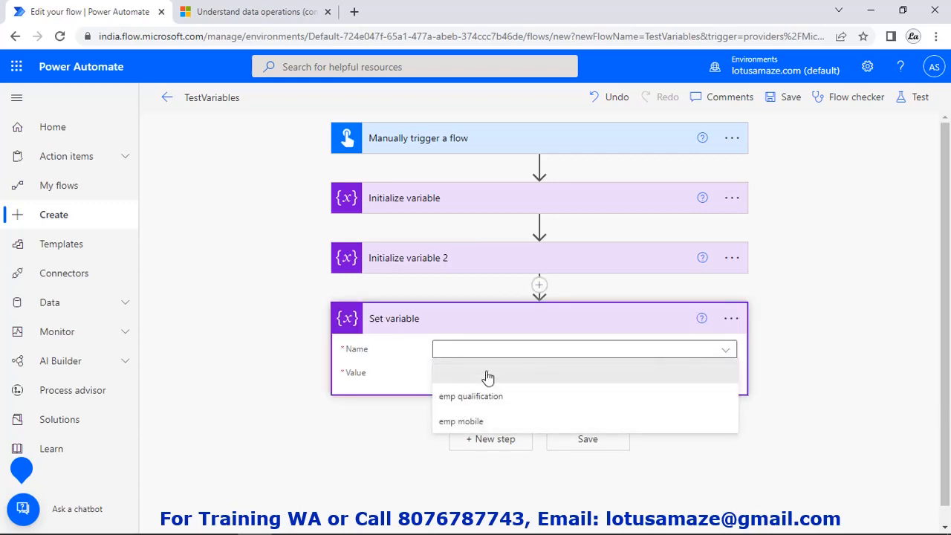
click(468, 424)
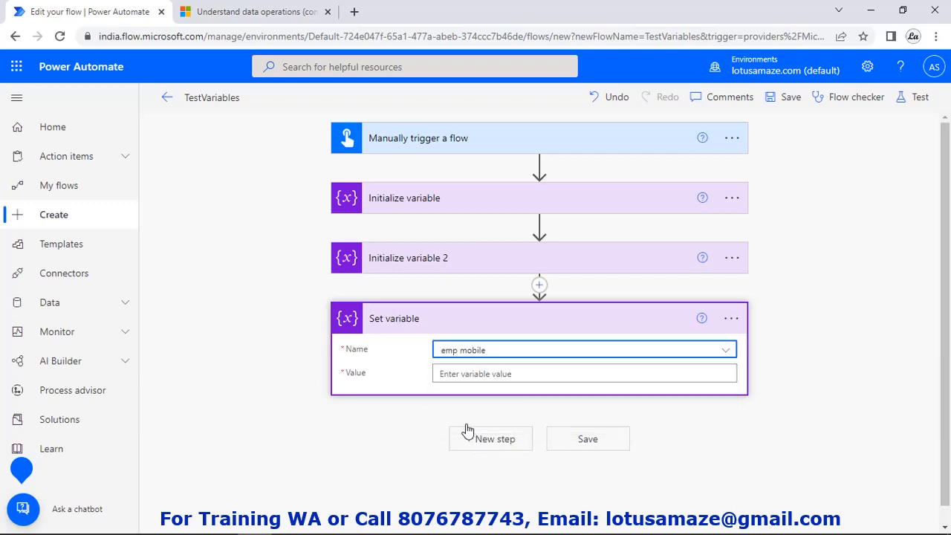
click(536, 375)
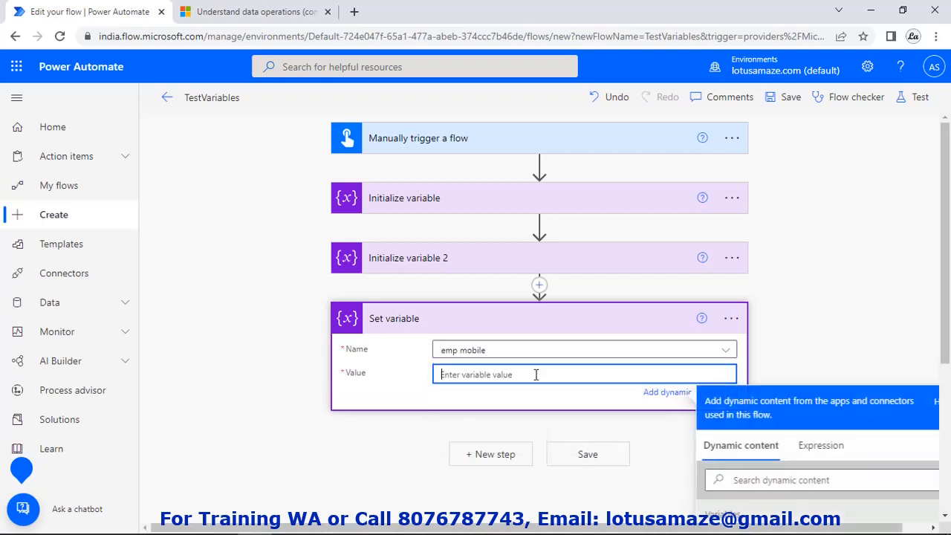
text(888888)
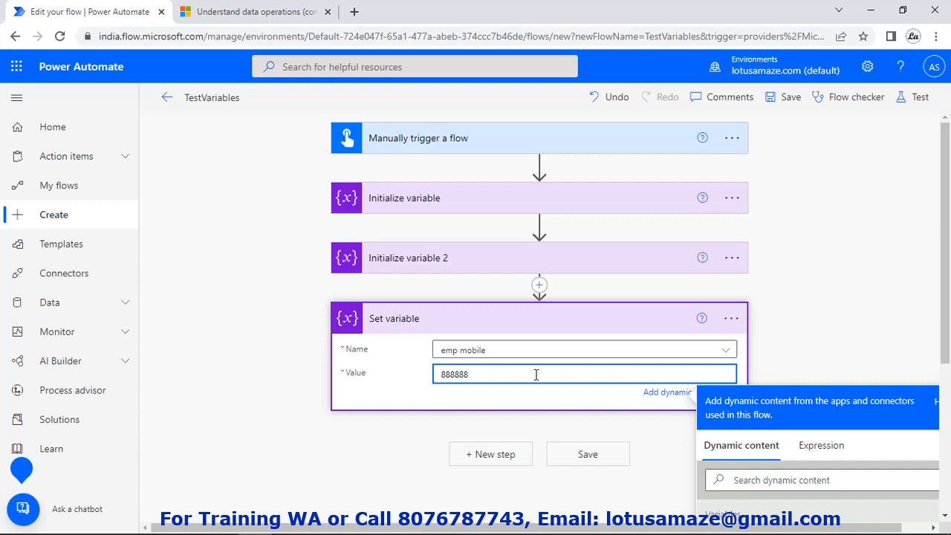
click(529, 319)
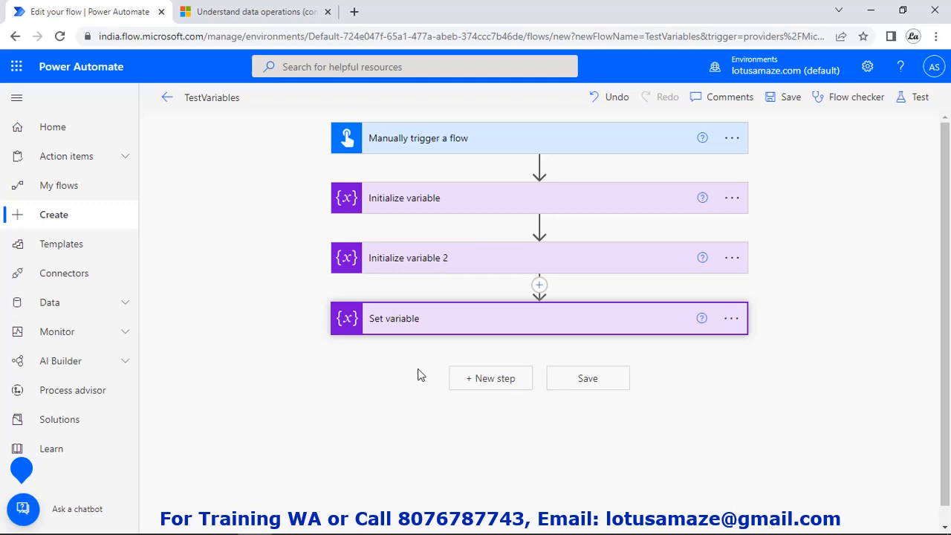
- Add an Append to array variable action after the Set variable action
click(492, 379)
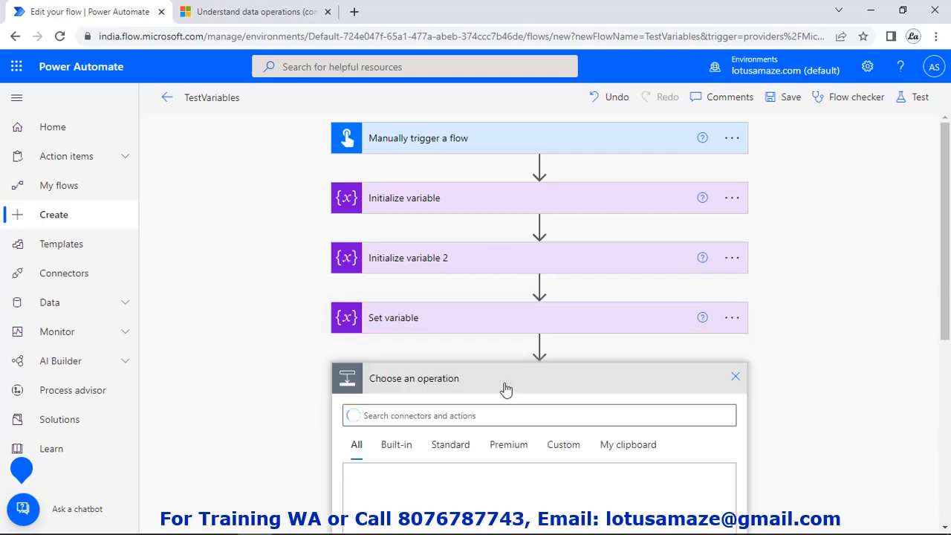
text(var)
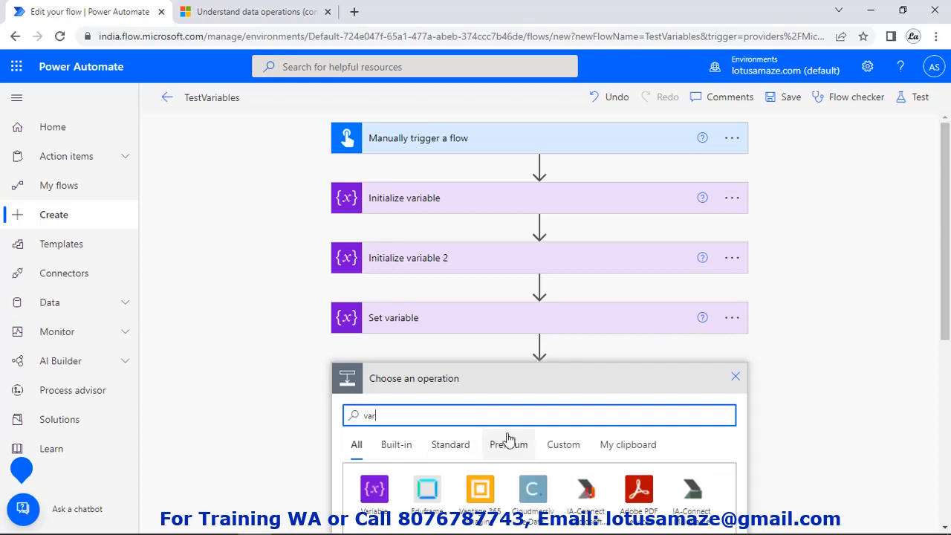
scroll(518, 436, down, 5)
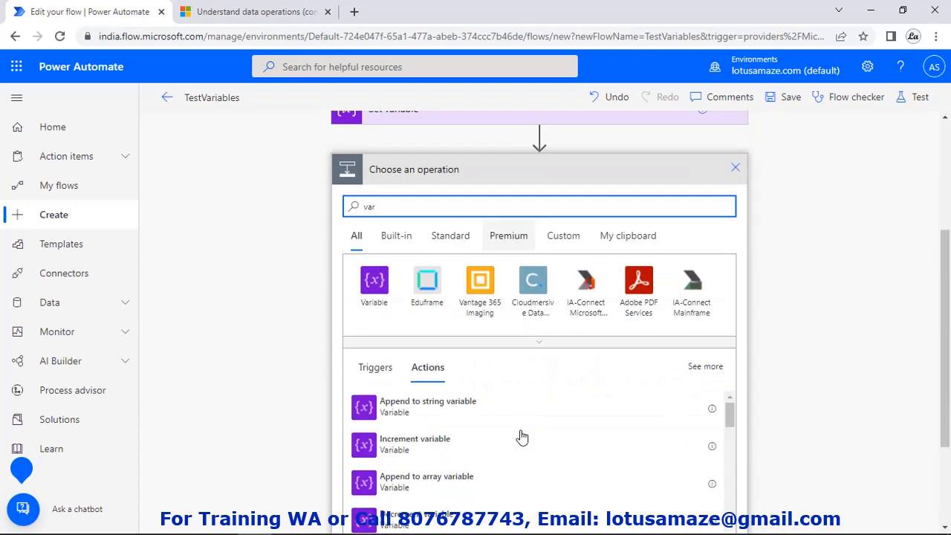
click(374, 282)
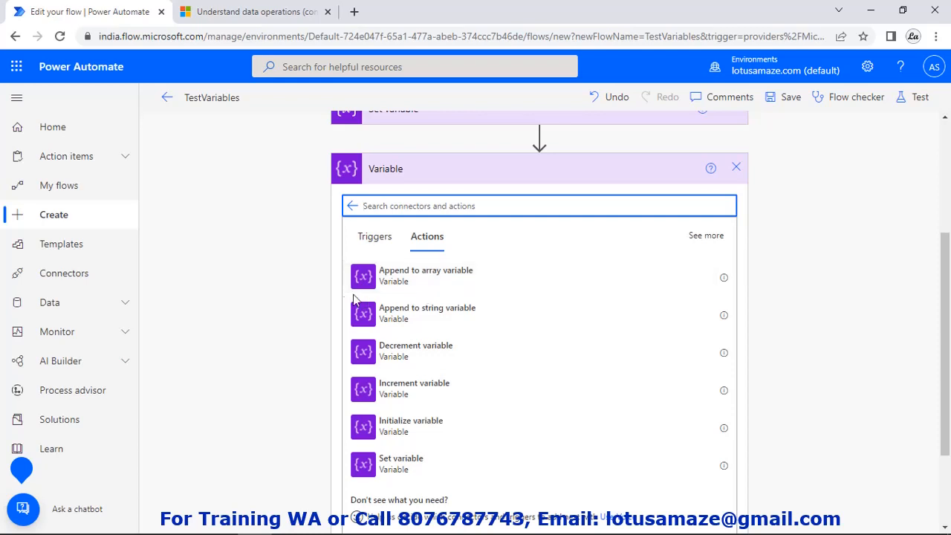
click(413, 281)
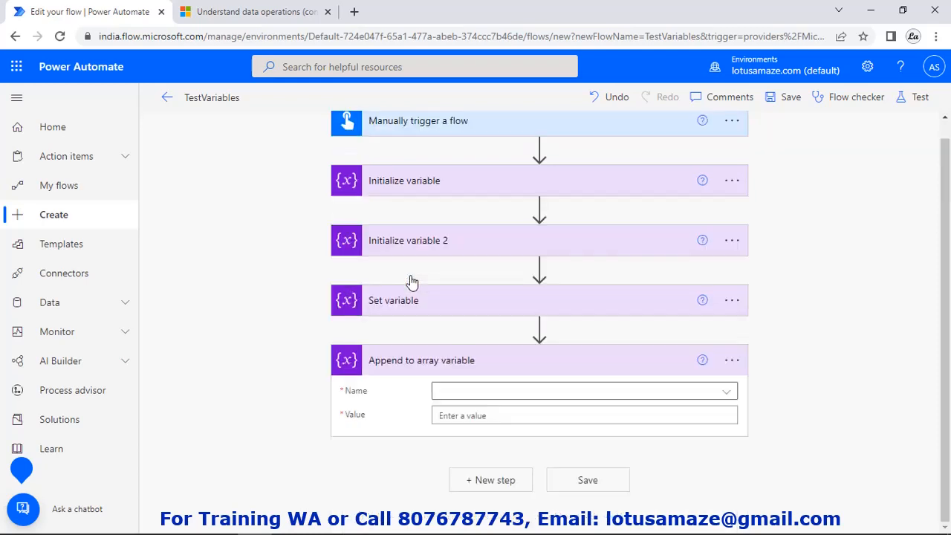
- Configure the Append to array variable action to add the value MBBS to emp qualification
click(725, 394)
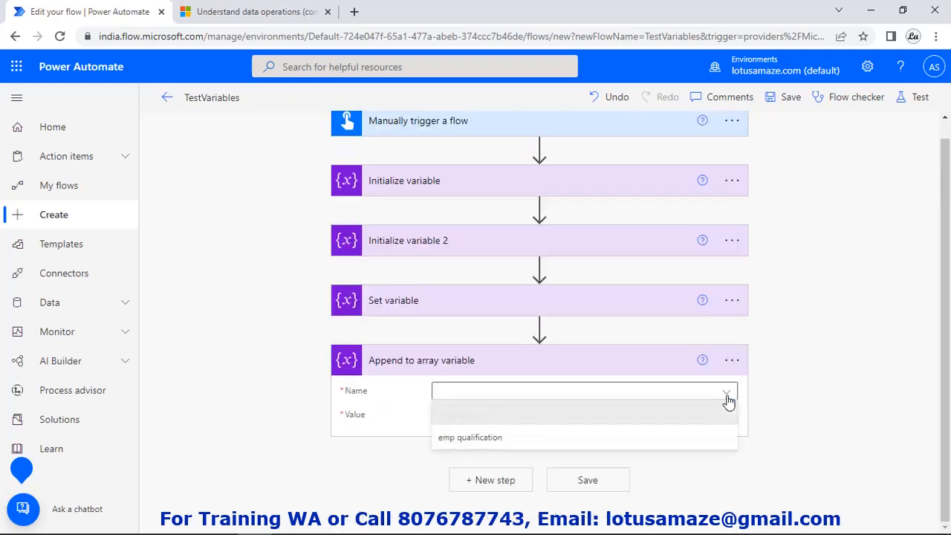
click(503, 439)
click(494, 418)
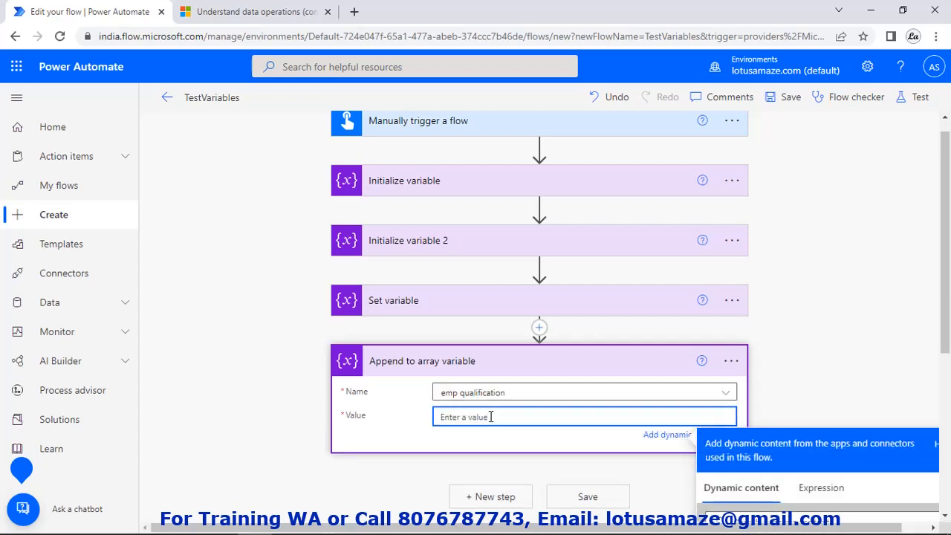
text(MBBS)
scroll(803, 391, down, 2)
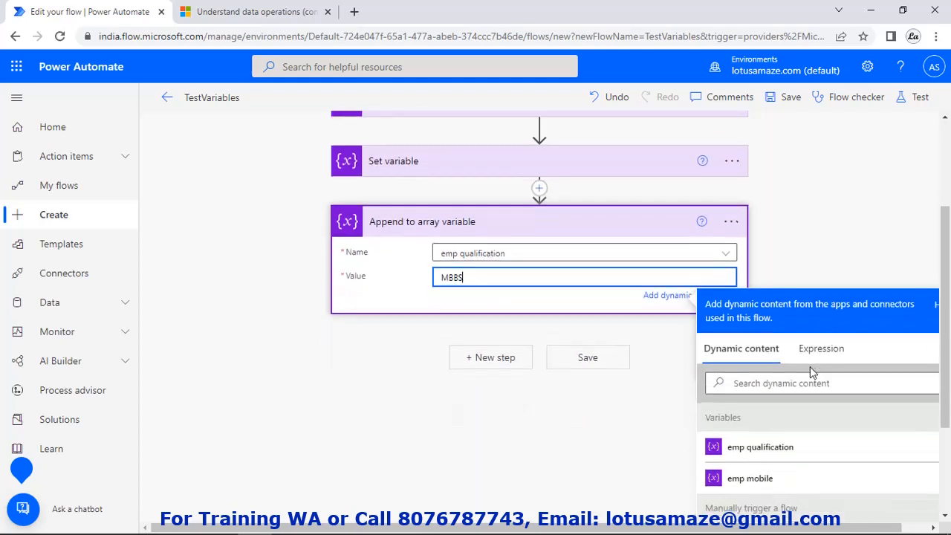
- Add a Compose data operation after the Append to array variable action
click(510, 364)
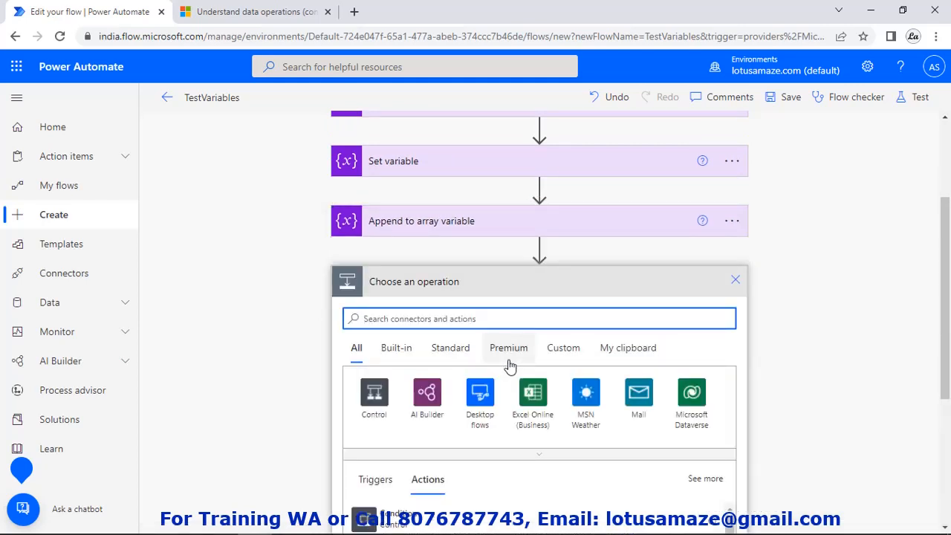
text(data)
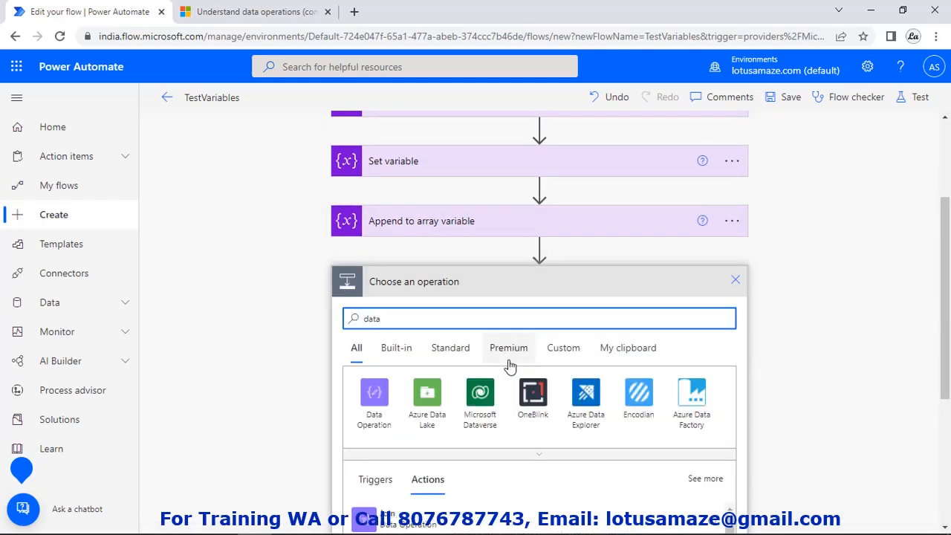
click(374, 392)
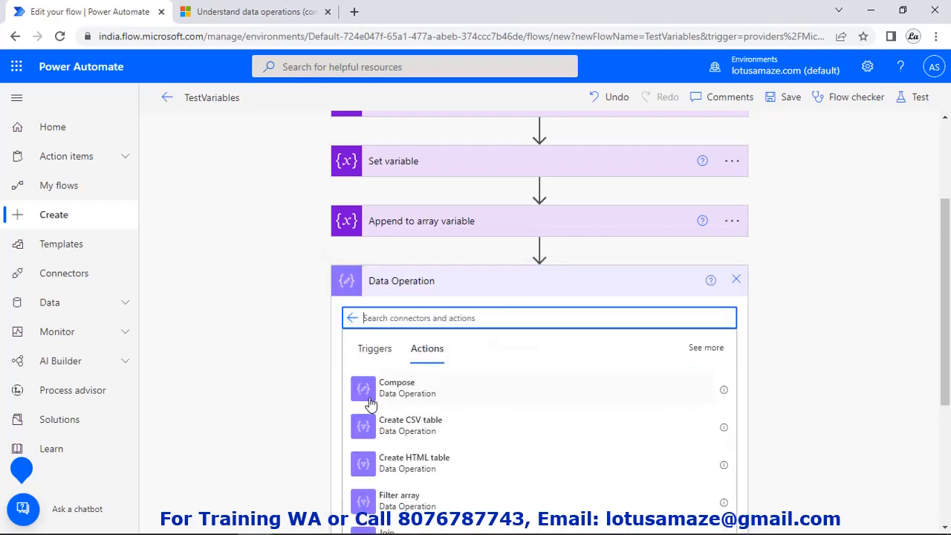
click(402, 401)
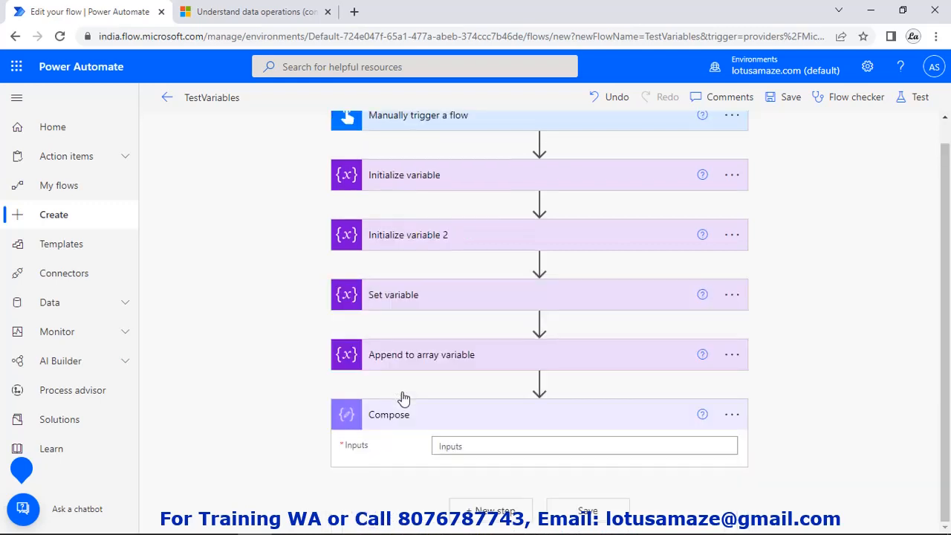
- Set the Compose inputs to the emp qualification and emp mobile variables, separated by "::"
click(486, 445)
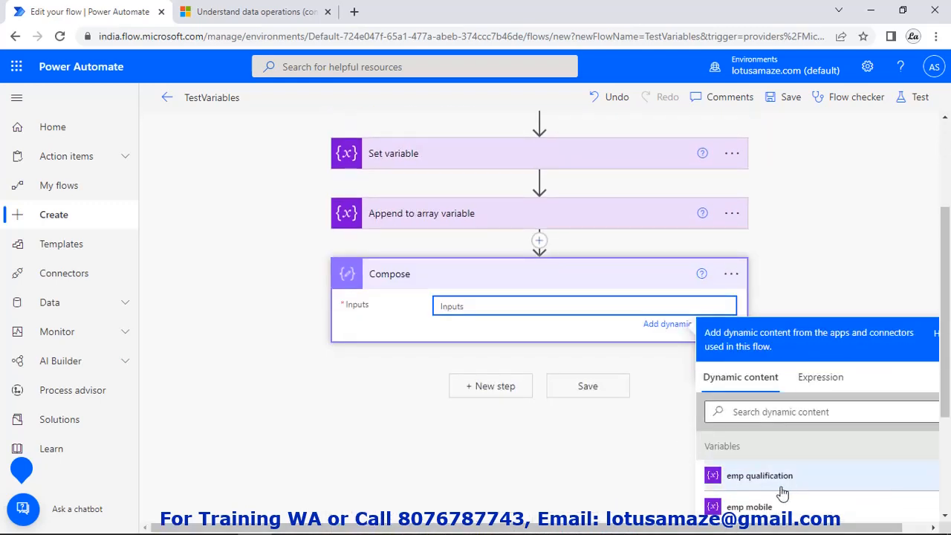
click(789, 480)
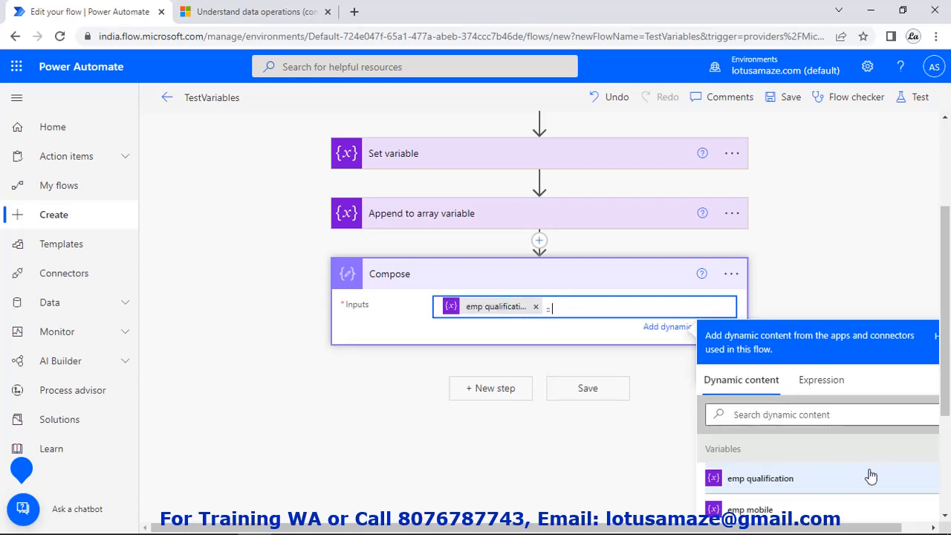
scroll(869, 476, down, 2)
scroll(866, 476, up, 2)
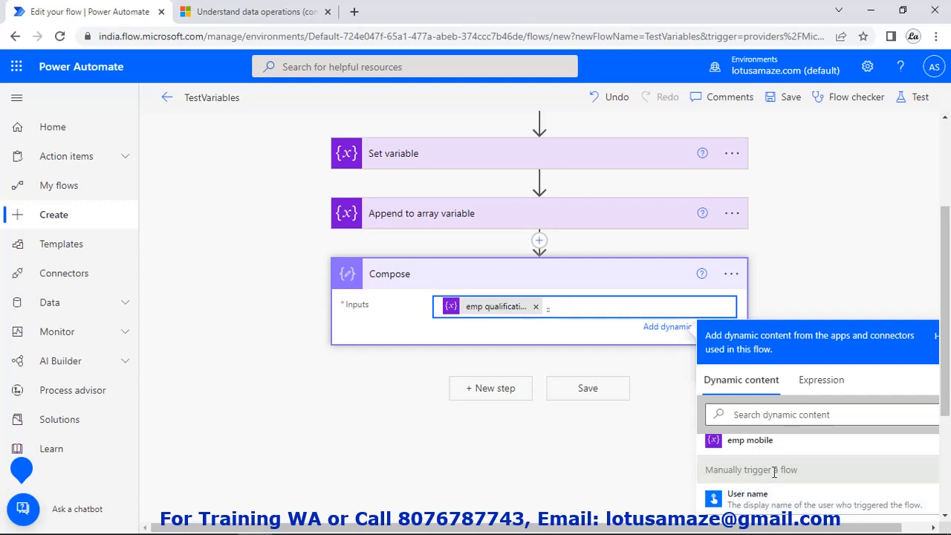
click(779, 446)
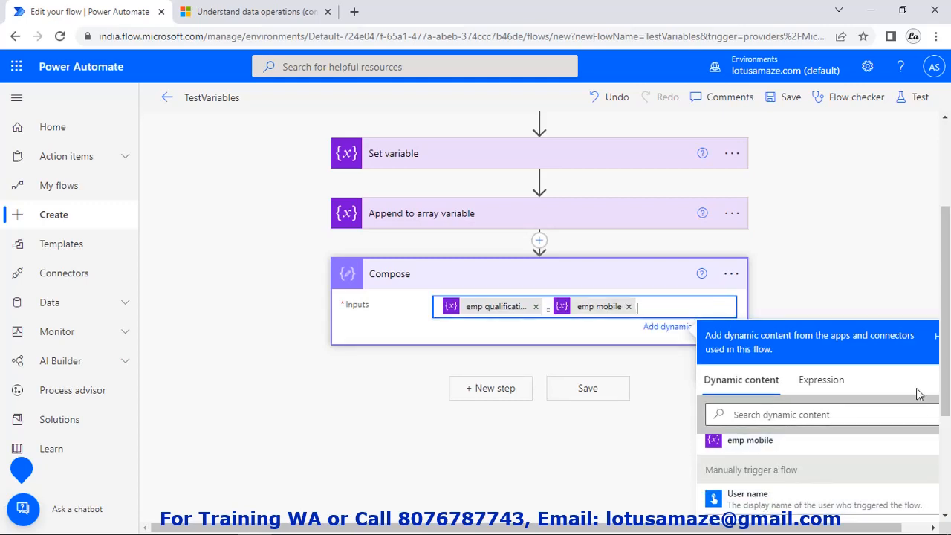
- Save the TestVariables flow and run it as a manual test
click(611, 394)
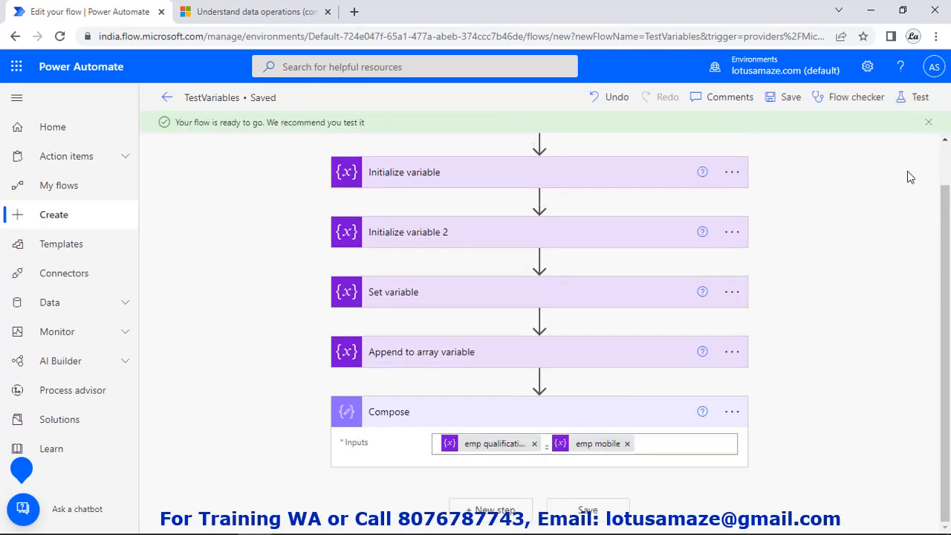
click(920, 98)
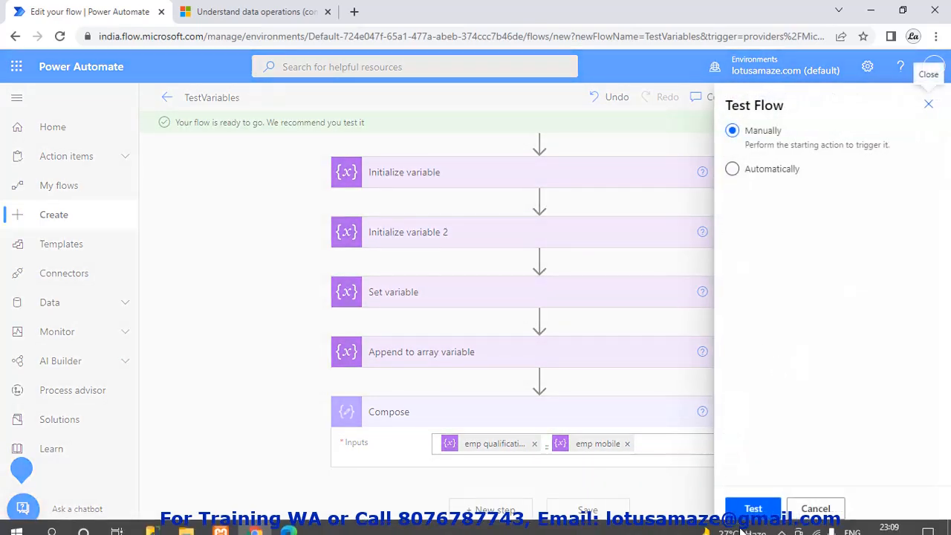
click(753, 510)
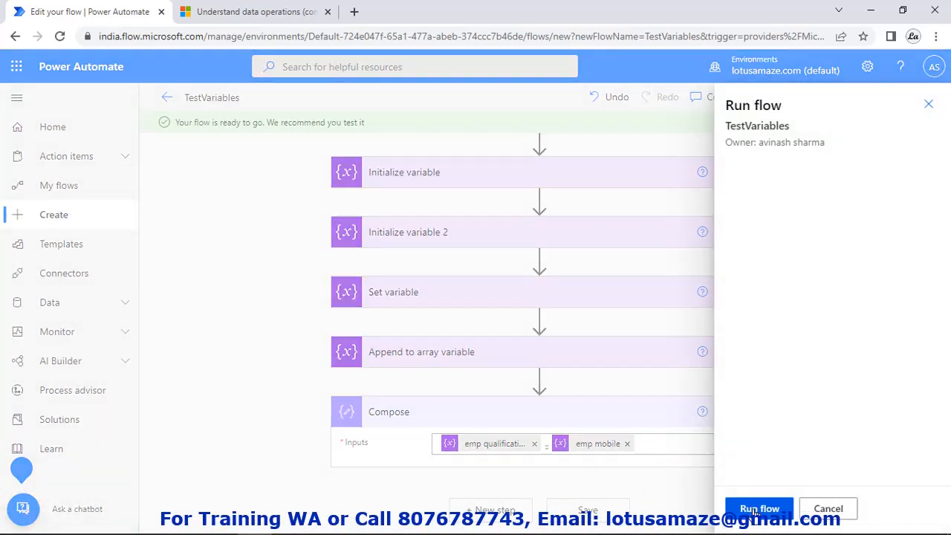
click(757, 510)
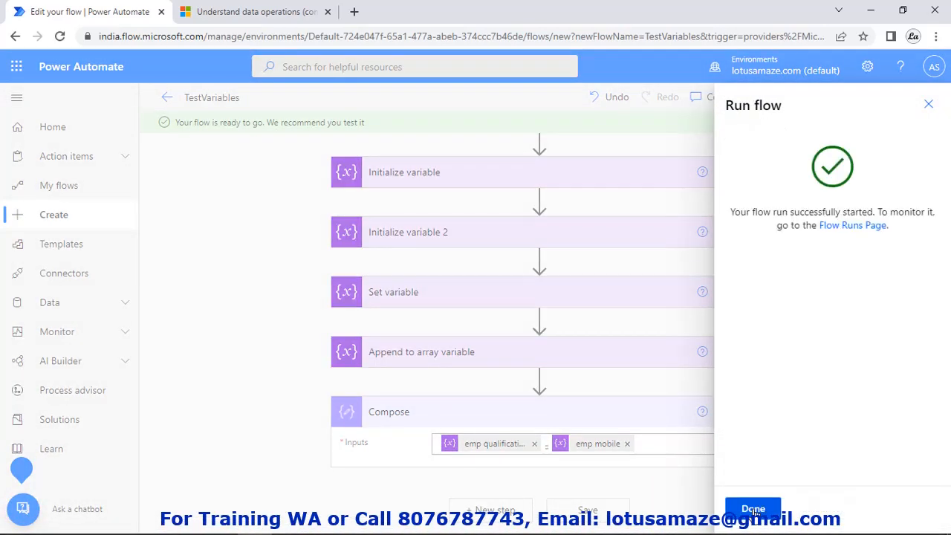
click(753, 509)
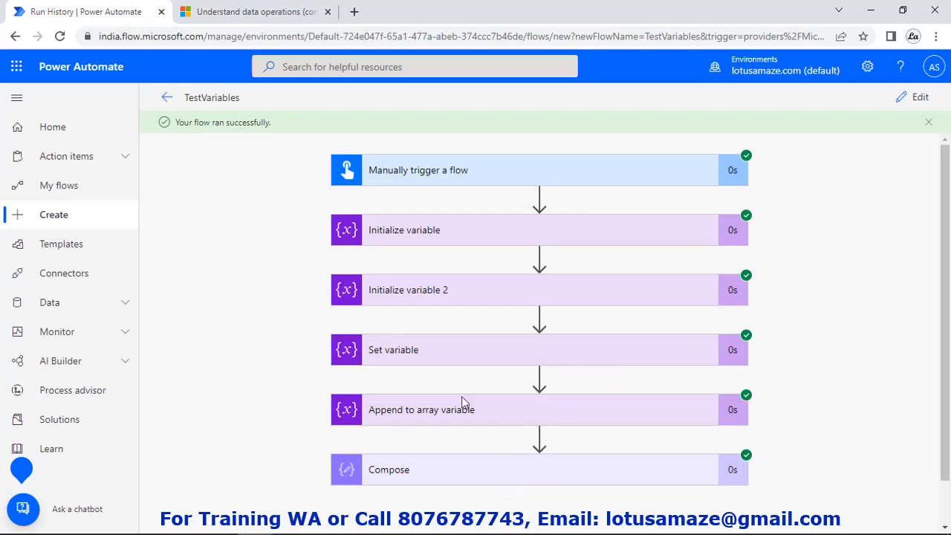
- Examine the run details of Set variable and Initialize variable 2 to check the emp mobile and emp qualification values
click(443, 363)
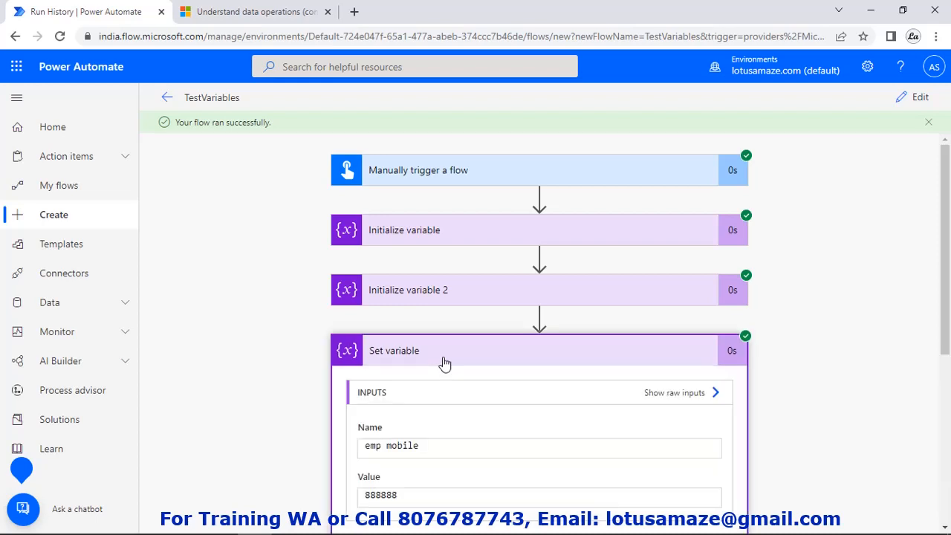
scroll(450, 363, down, 1)
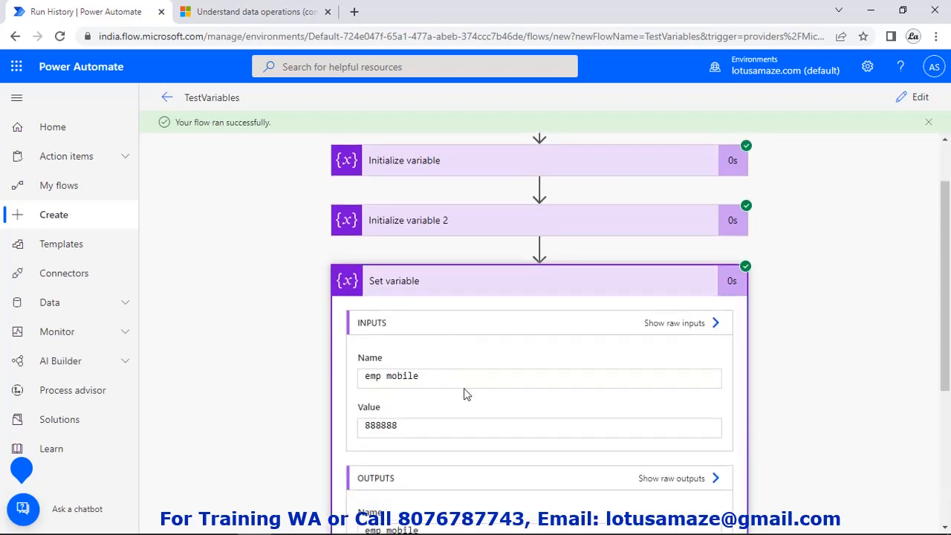
scroll(467, 394, down, 2)
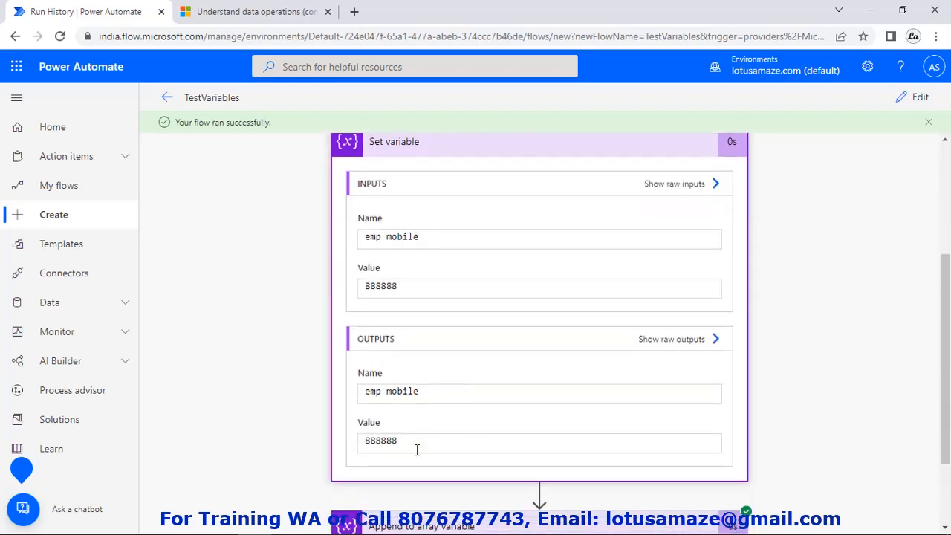
scroll(721, 386, up, 3)
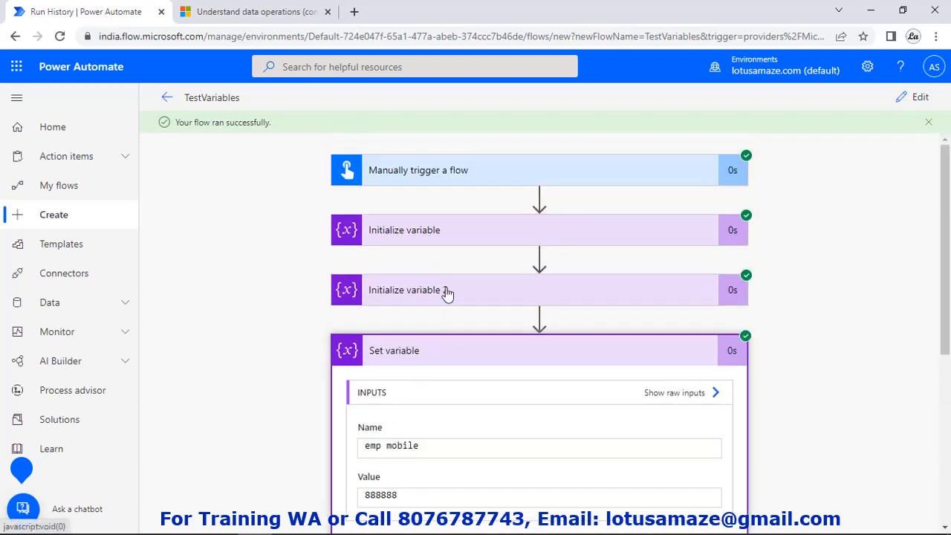
click(447, 291)
scroll(509, 404, down, 2)
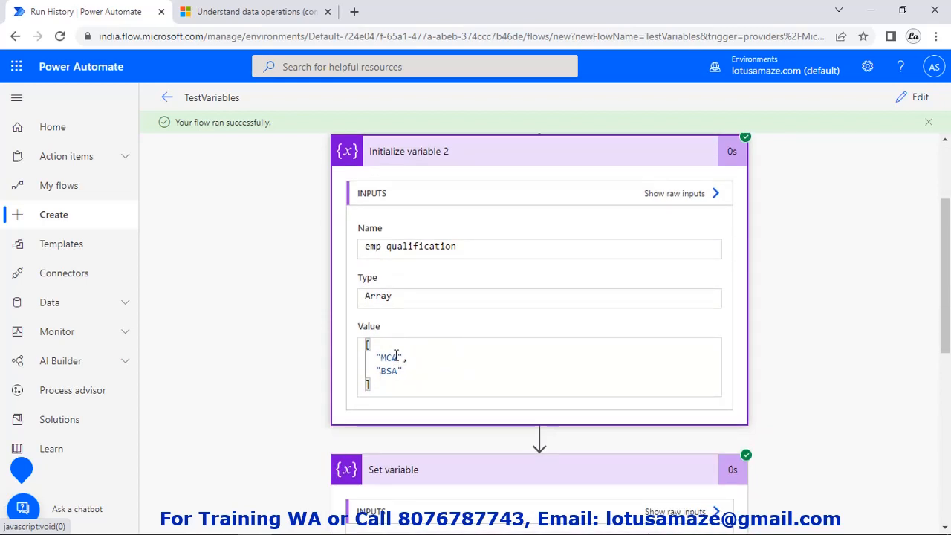
click(615, 156)
- Inspect the Compose action's run output, highlighting the emp mobile part of the result
scroll(531, 390, down, 3)
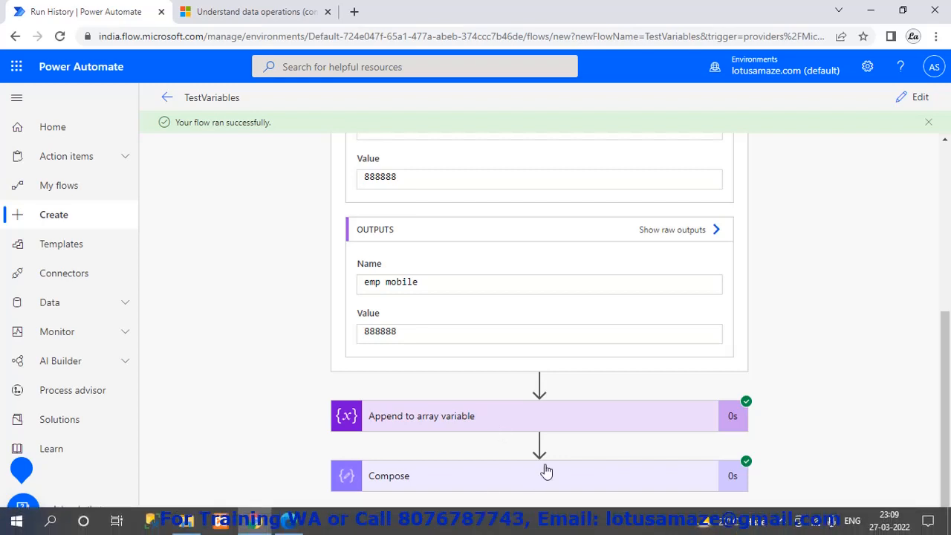
click(570, 480)
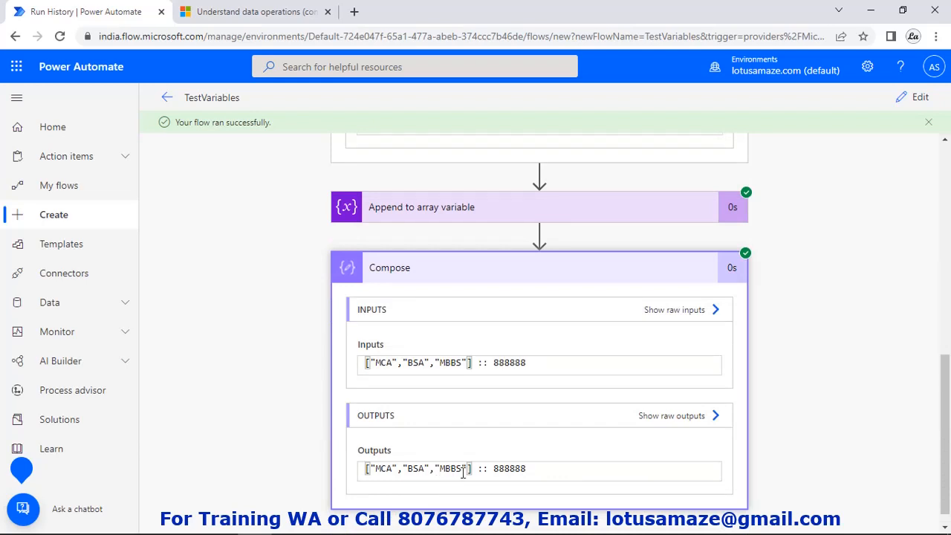
drag(493, 469, 536, 469)
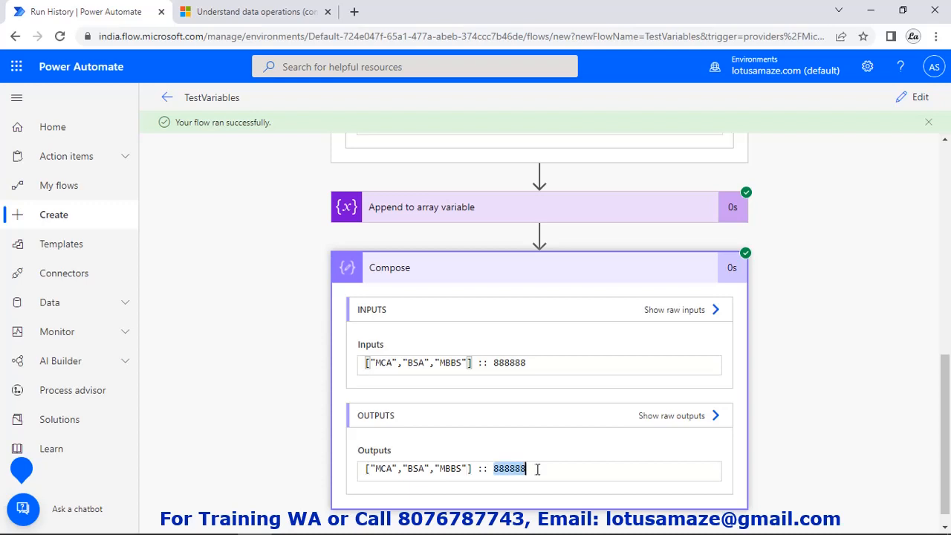